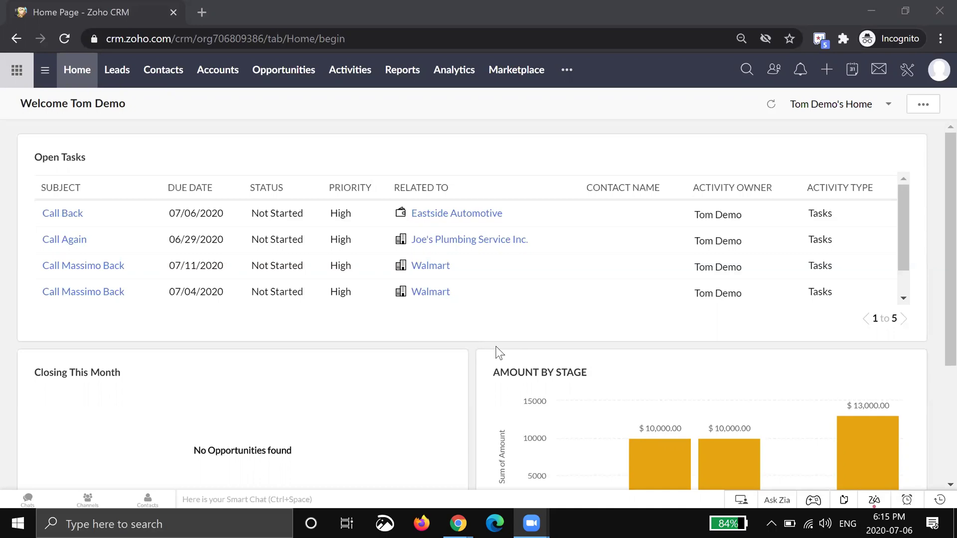
In Leads, create and save a first test lead at company BluRoot with last name Test.
left_click(120, 78)
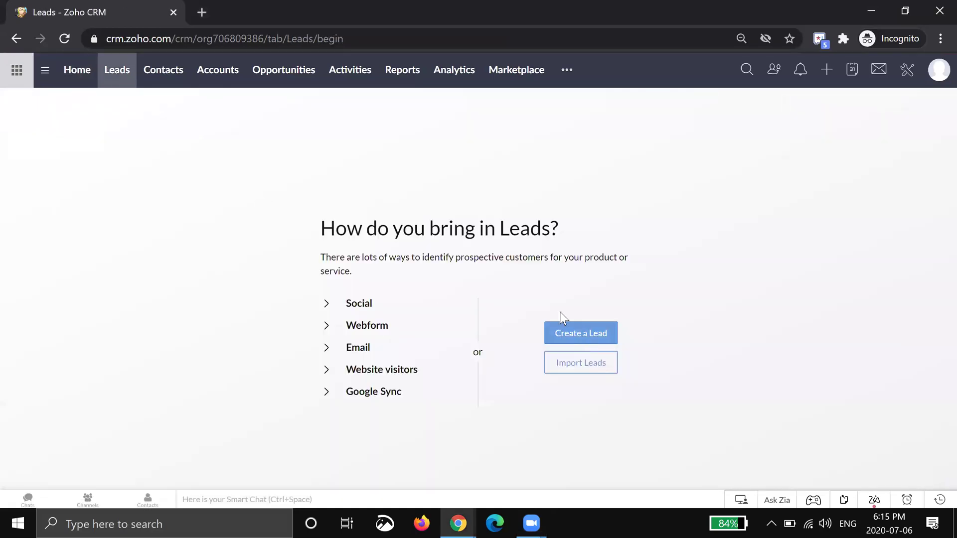
left_click(563, 326)
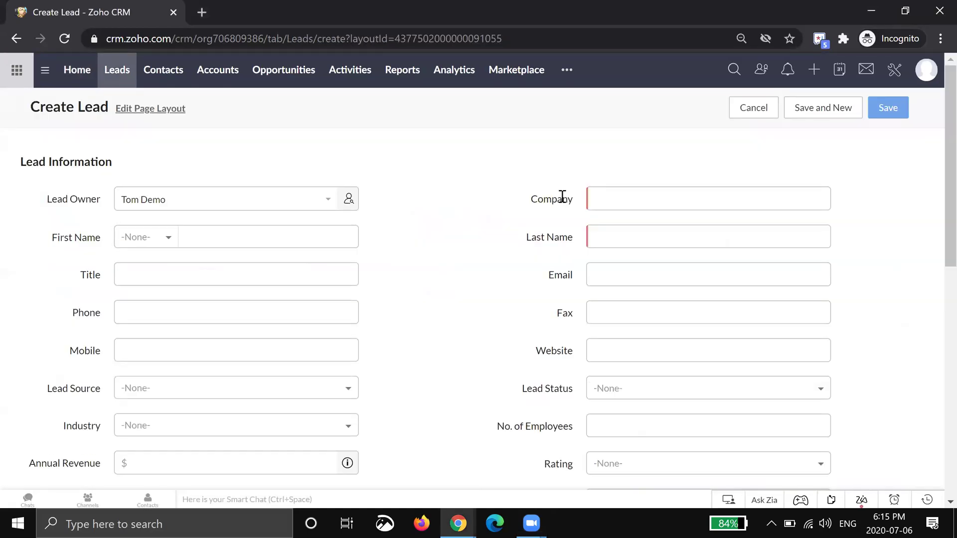
left_click(598, 196)
type("BluRoot")
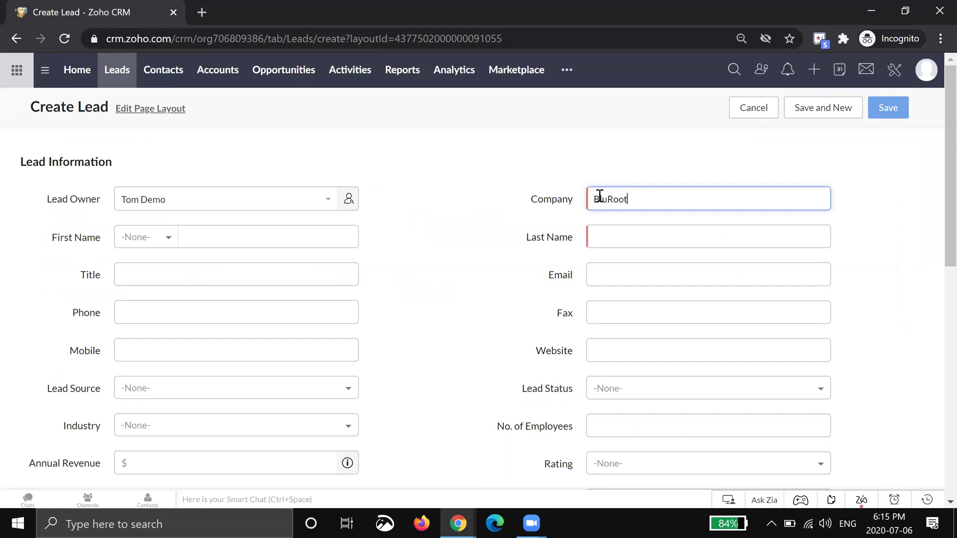
left_click(620, 238)
type("Test")
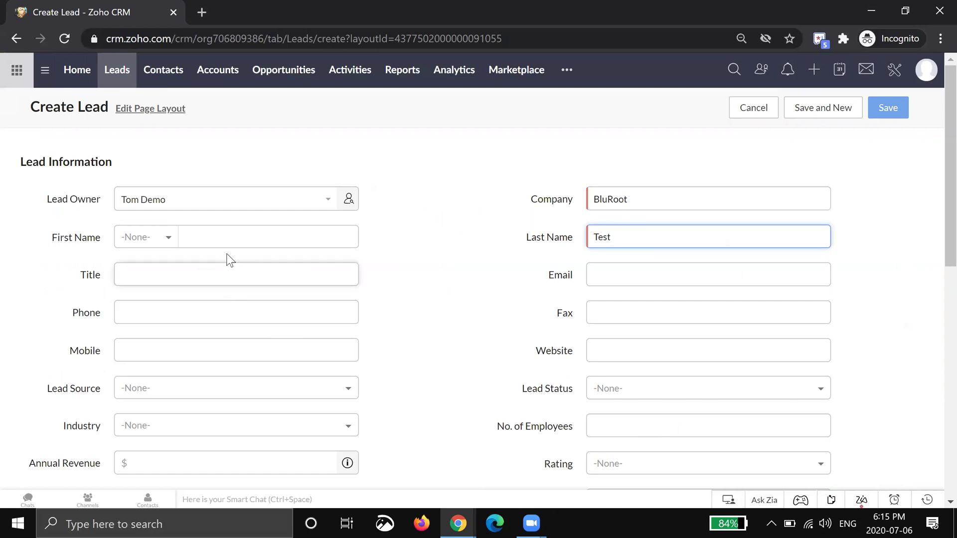
left_click(226, 240)
type("Michael")
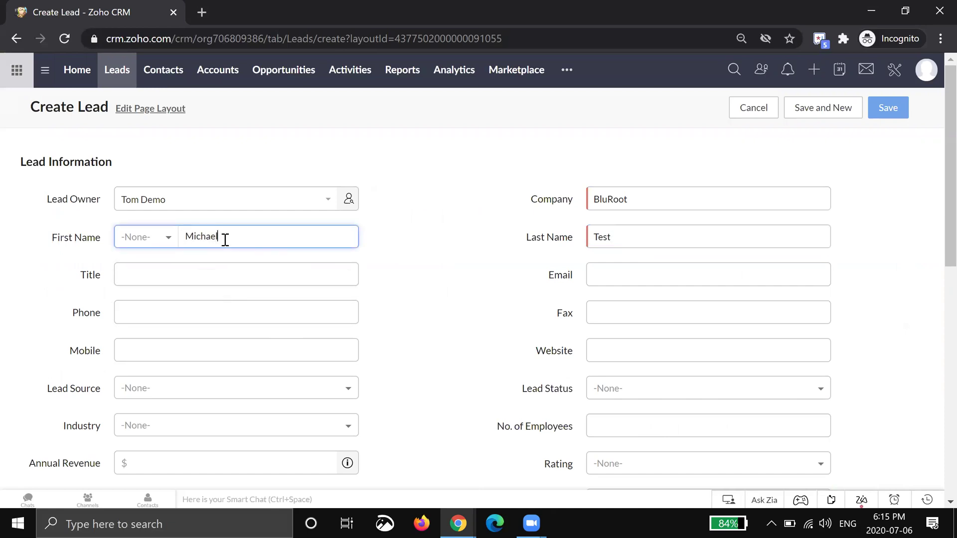
left_click(883, 119)
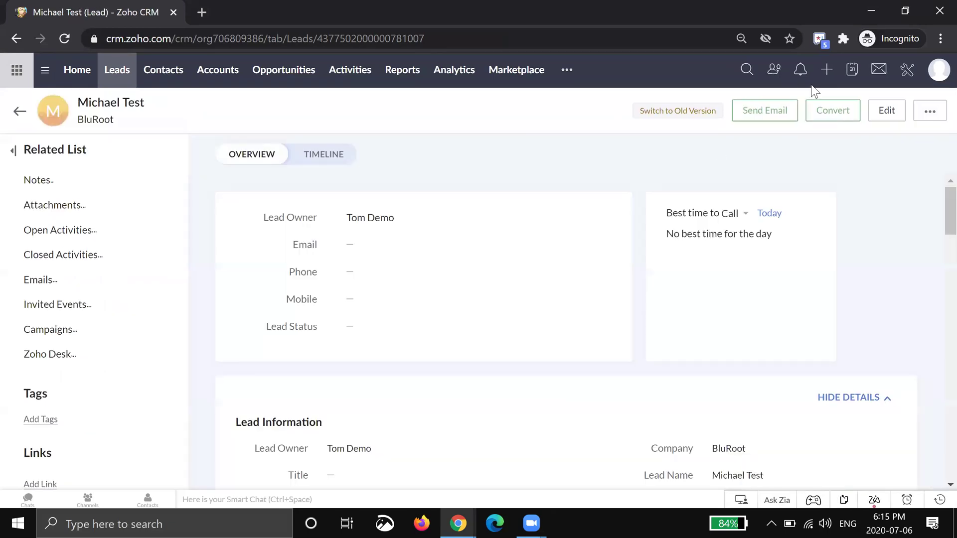
Use the + menu to create and save a second BluRoot lead with last name Test.
left_click(827, 71)
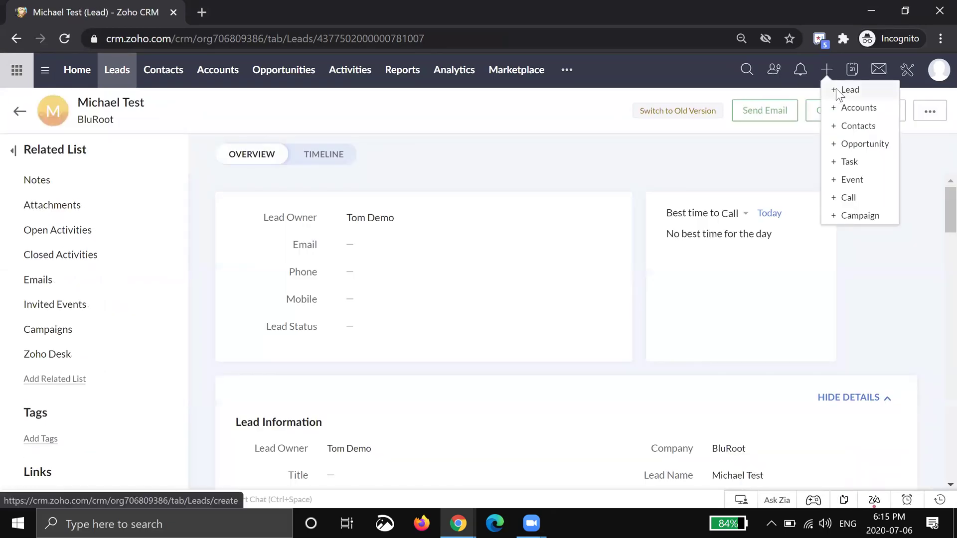
left_click(848, 90)
left_click(637, 198)
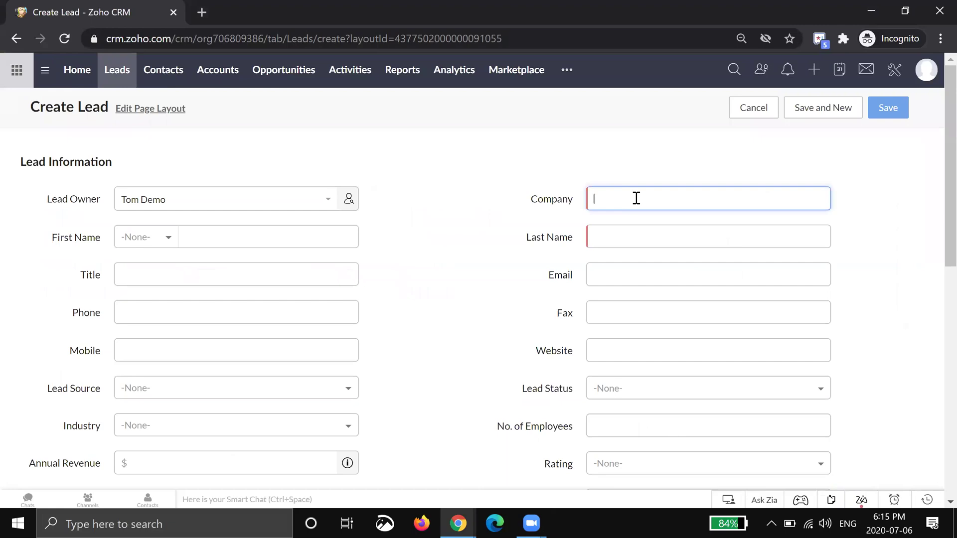
left_click(289, 241)
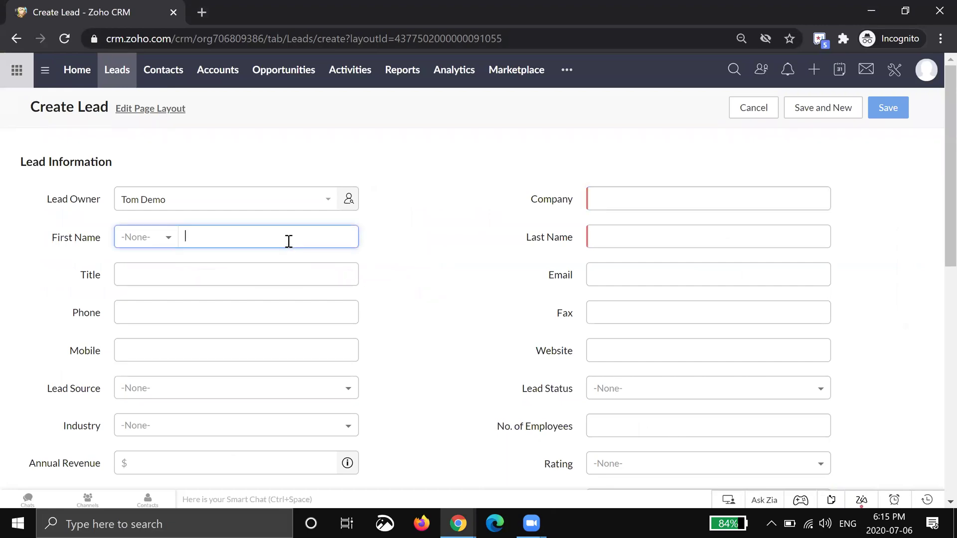
type("Jenna")
key("Tab")
type("Test")
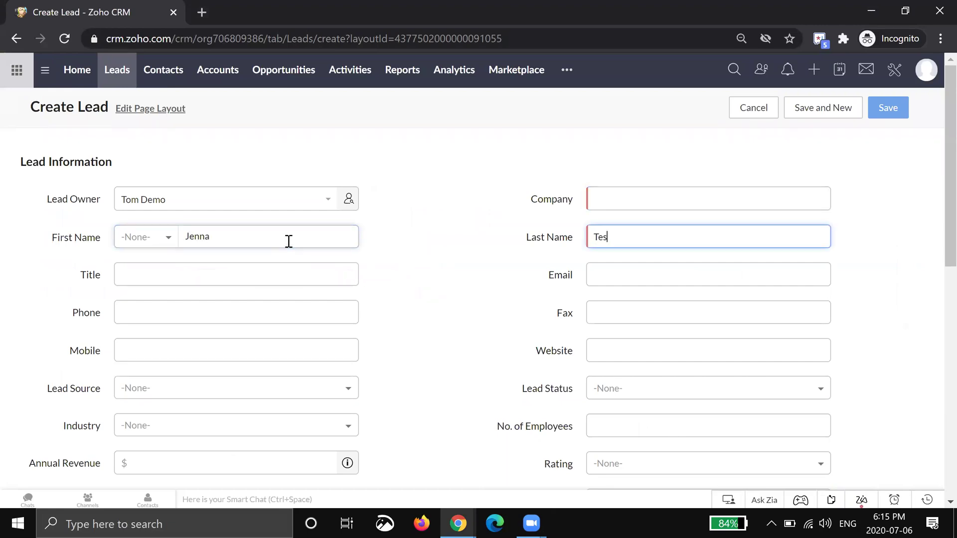
left_click(658, 200)
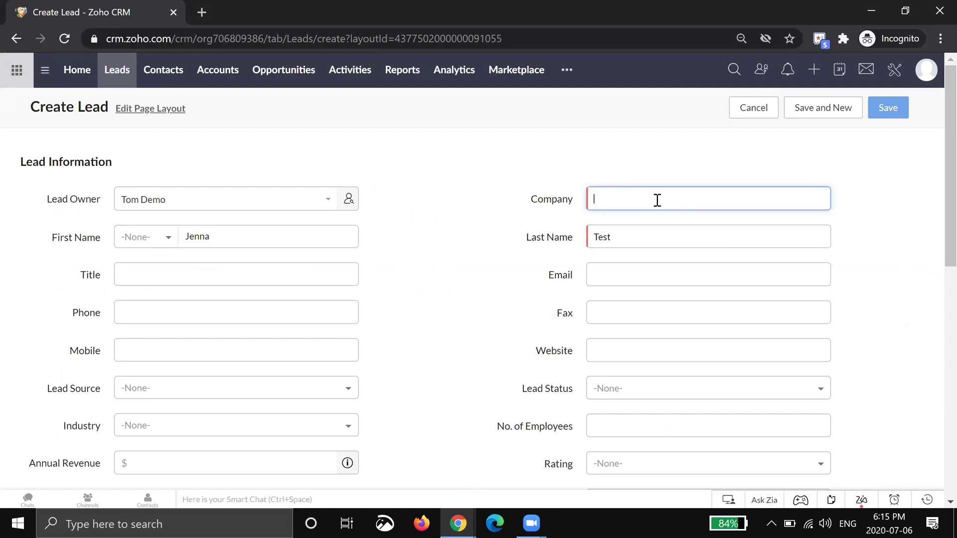
type("BluRoot")
left_click(889, 110)
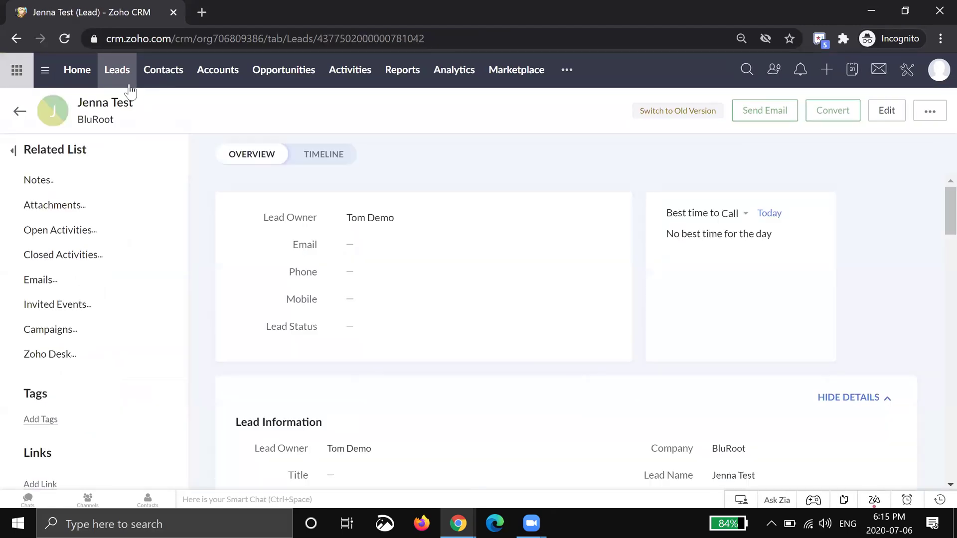
Uncheck Leads in Organize Modules, save the arrangement, then show the Contacts list.
left_click(129, 92)
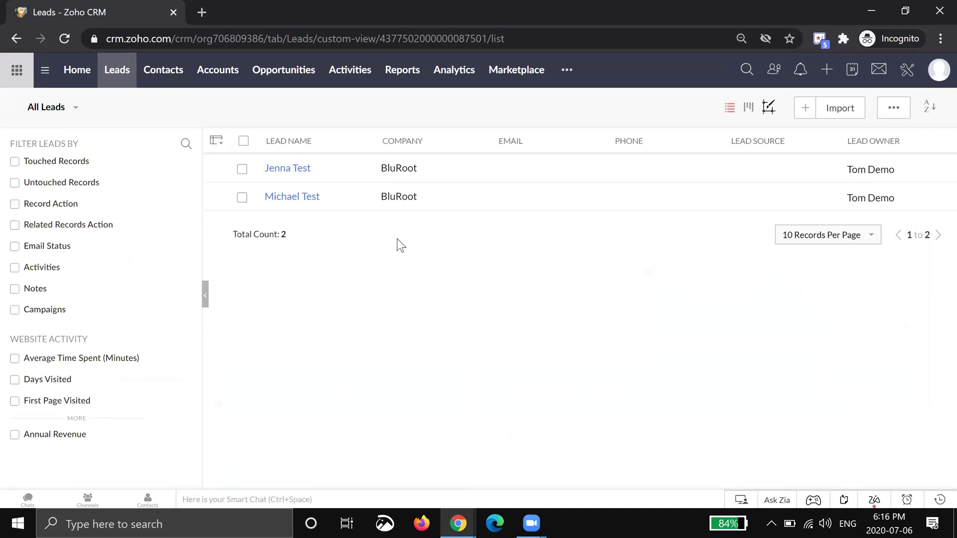
left_click(908, 70)
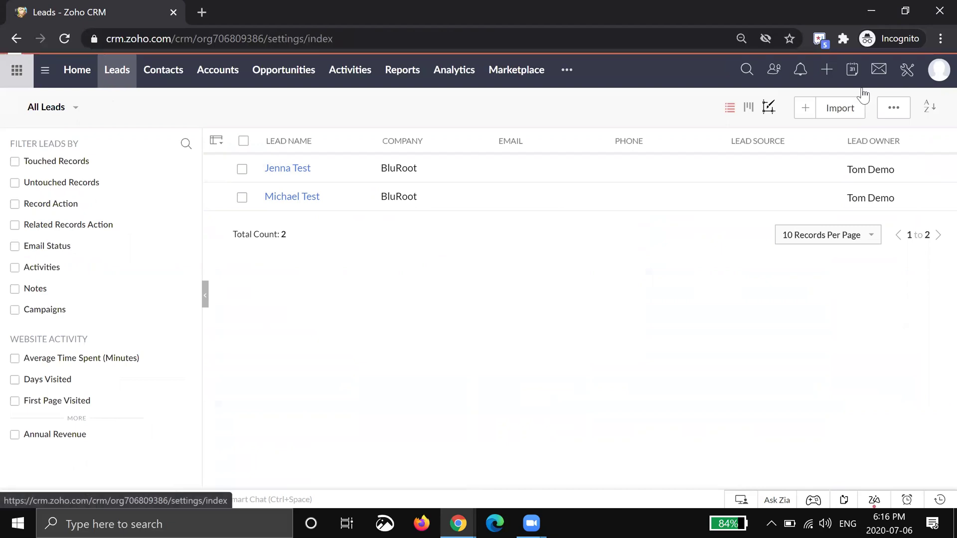
left_click(604, 209)
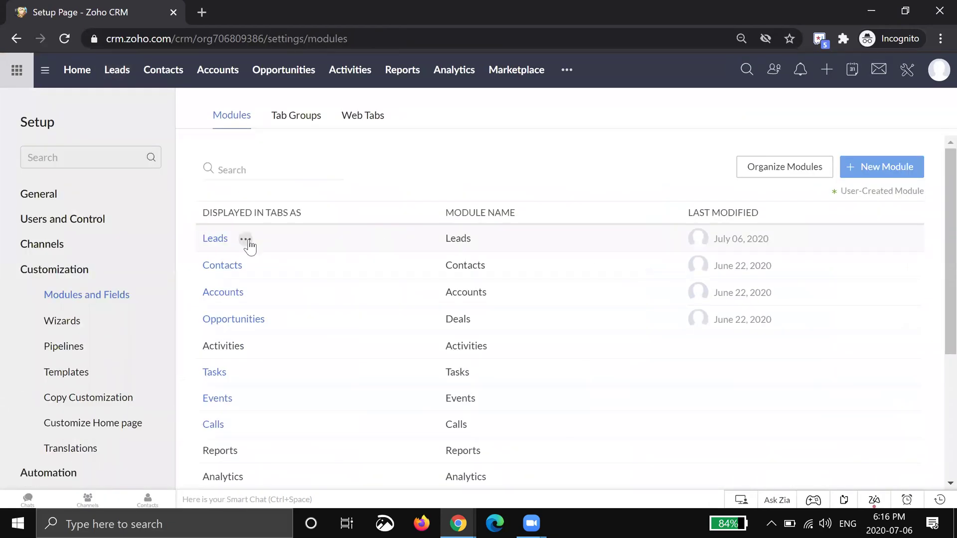
left_click(738, 174)
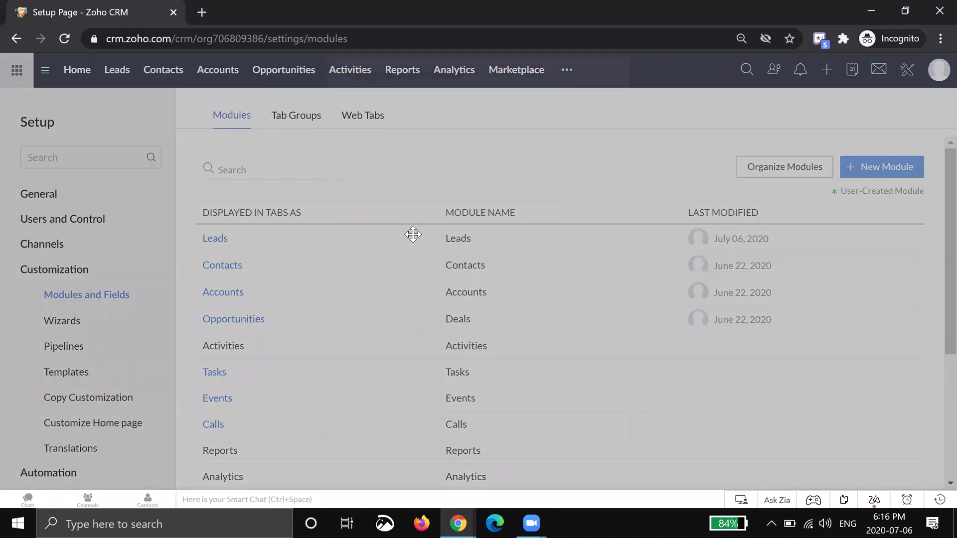
left_click(406, 191)
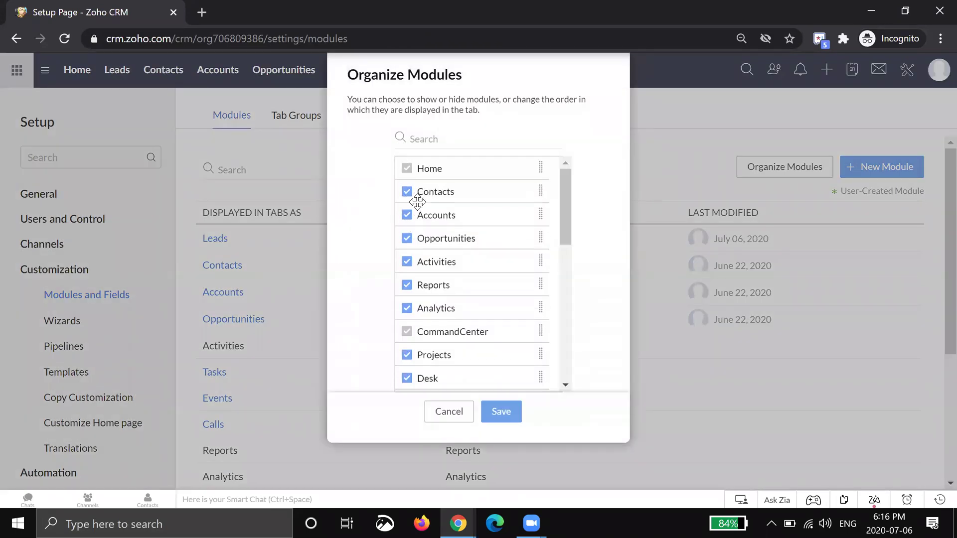
left_click(496, 411)
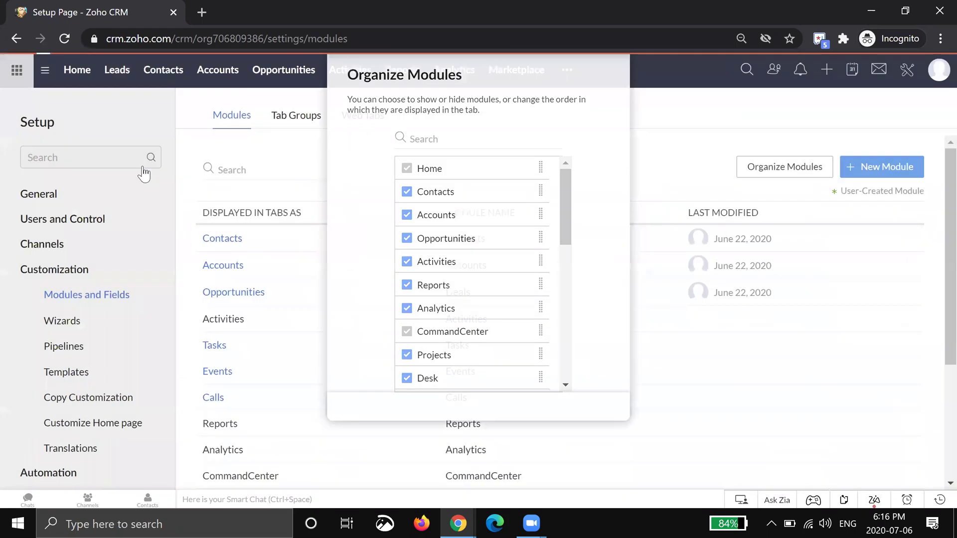
left_click(119, 69)
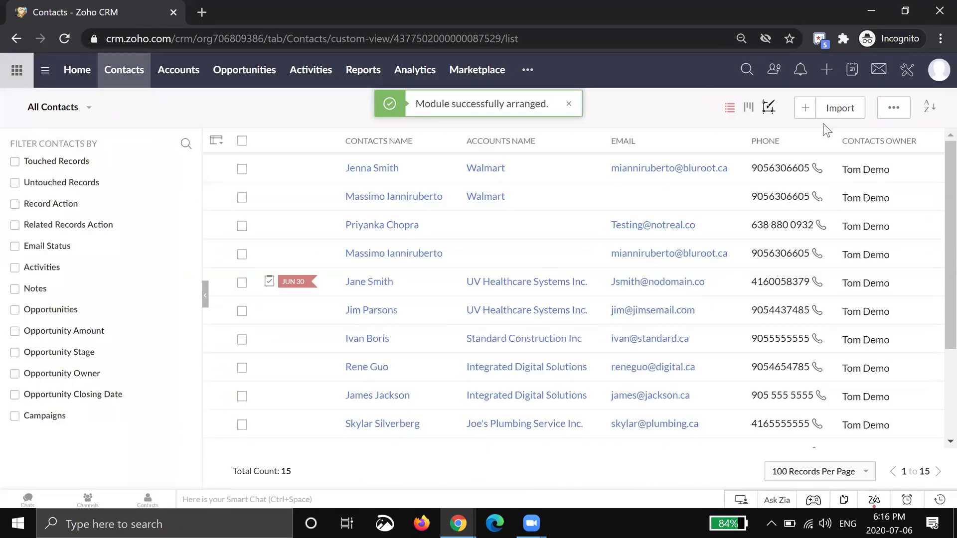
Start a new contact and enter the test contact's first name and last name Test.
left_click(814, 110)
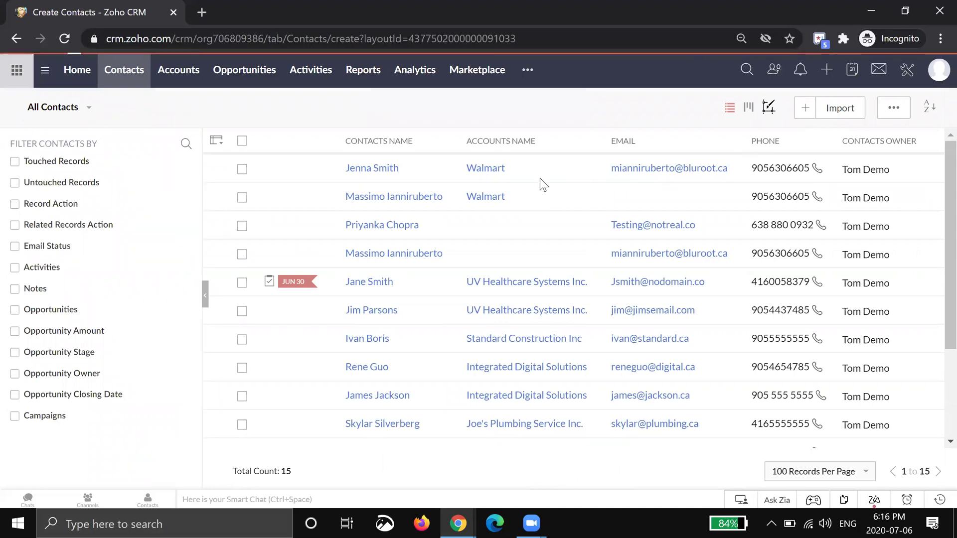
left_click(287, 299)
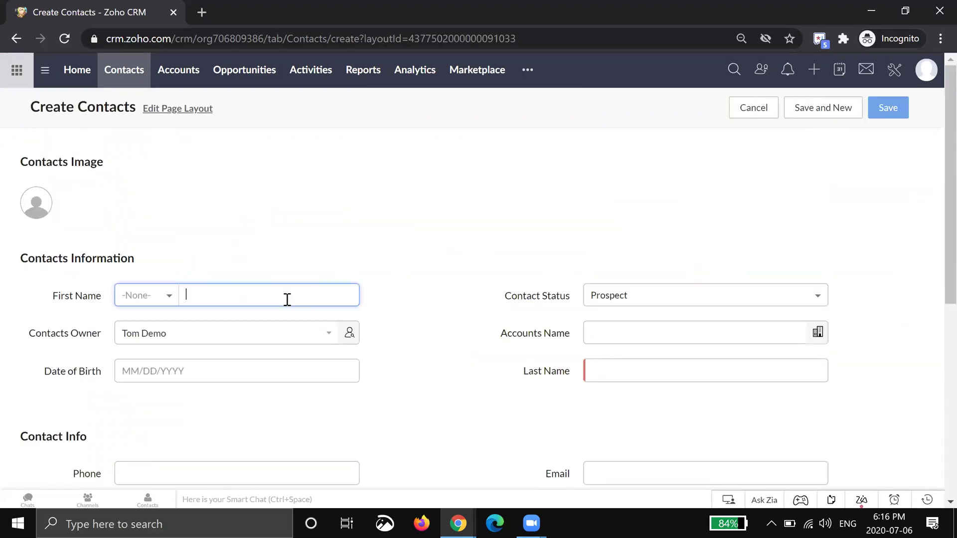
type("Michael")
key("Tab")
key("Tab")
key("Tab")
key("Tab")
key("Tab")
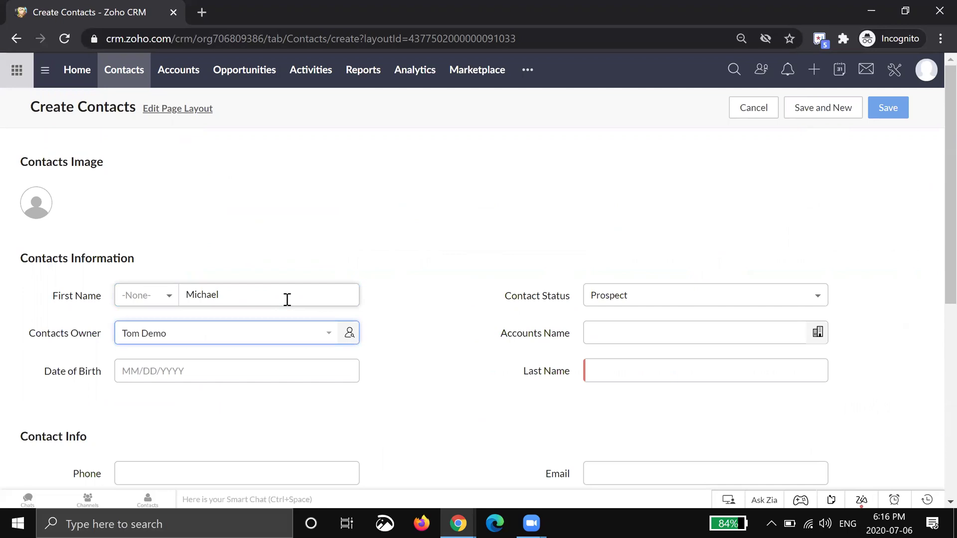
key("Tab")
type("Test")
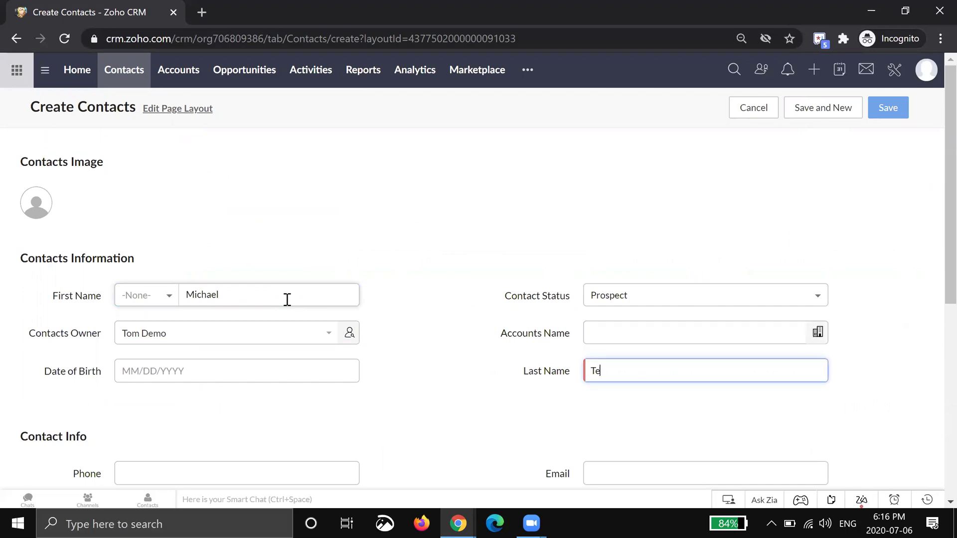
Create a new BluRoot account from the lookup, save the contact, and open BluRoot.
left_click(819, 333)
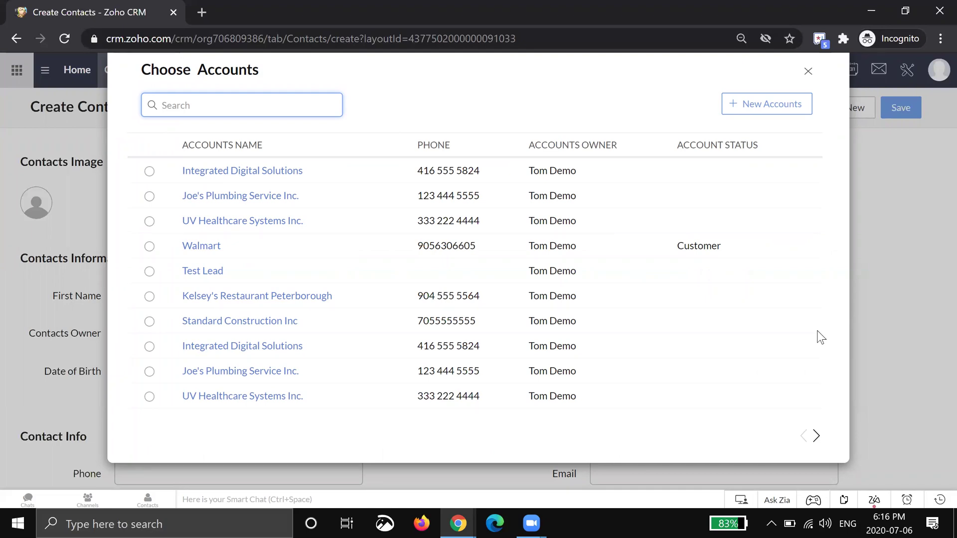
type("Bluroot")
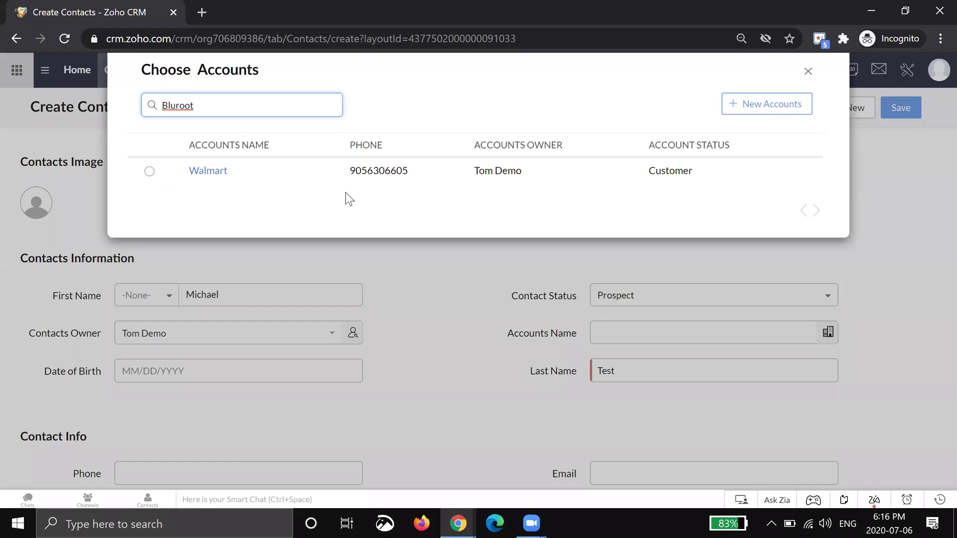
left_click(782, 104)
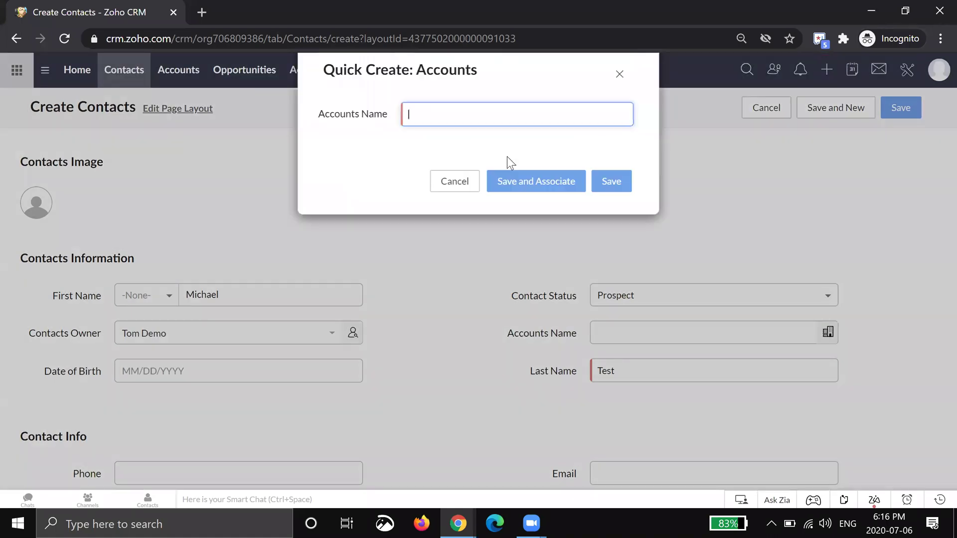
type("BluRoot")
left_click(511, 185)
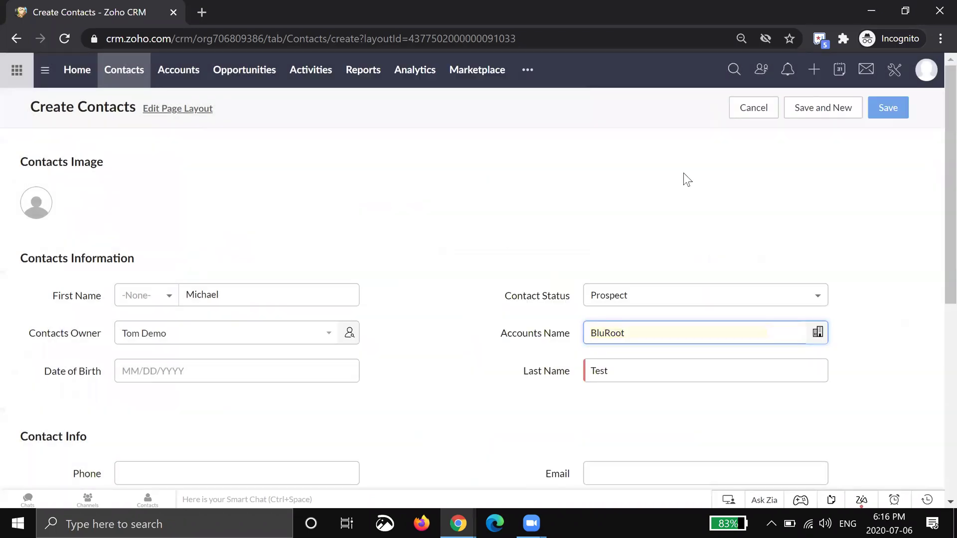
left_click(886, 109)
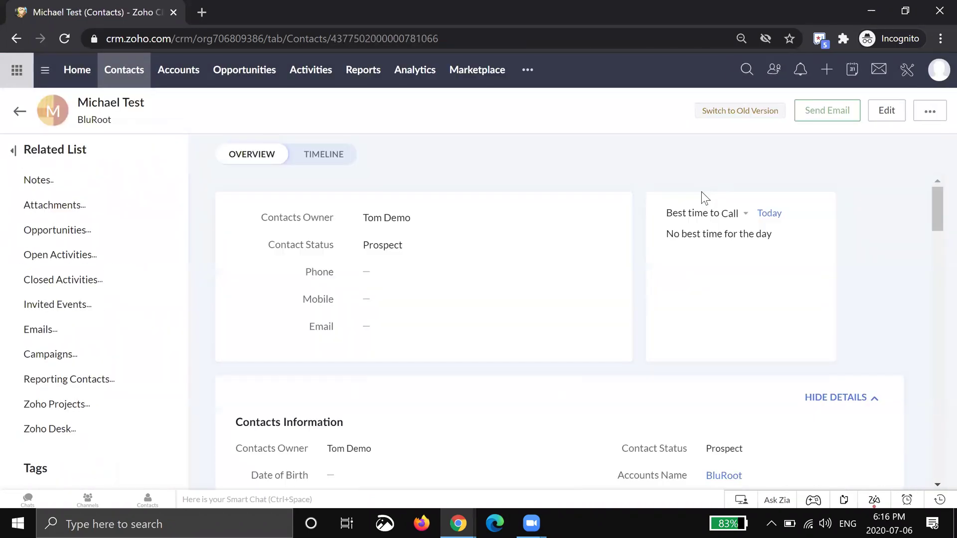
scroll(588, 265, "down", 3)
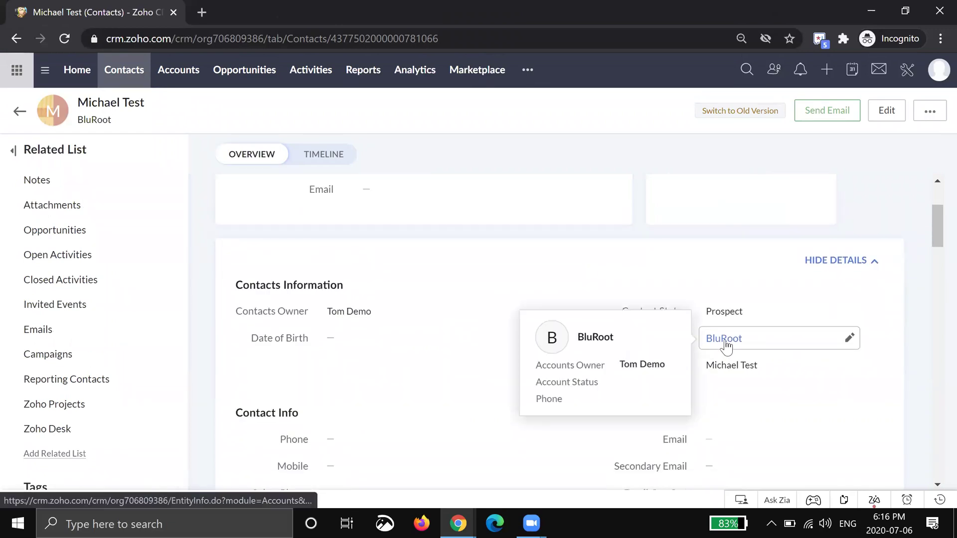
left_click(726, 345)
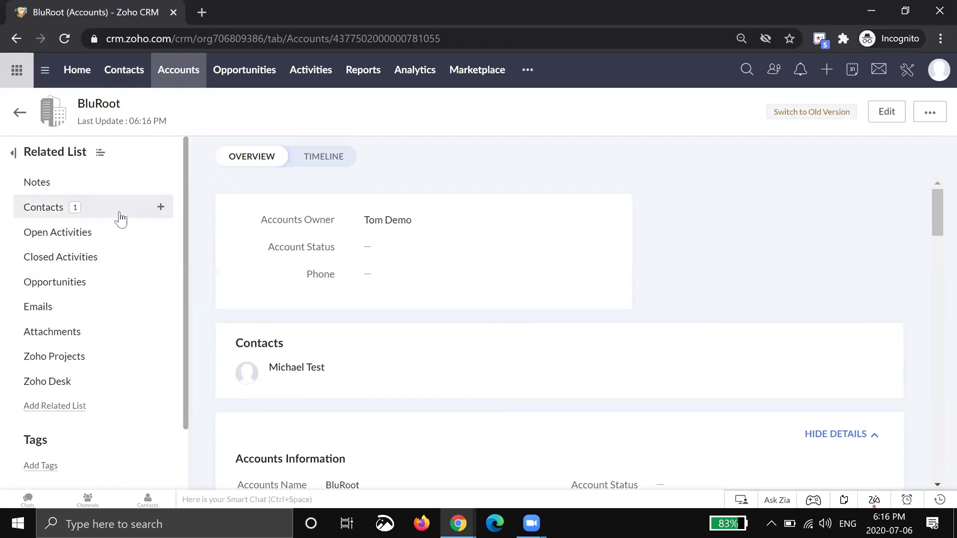
Add and save a second contact with last name Test from the BluRoot account page, then list contacts.
left_click(161, 207)
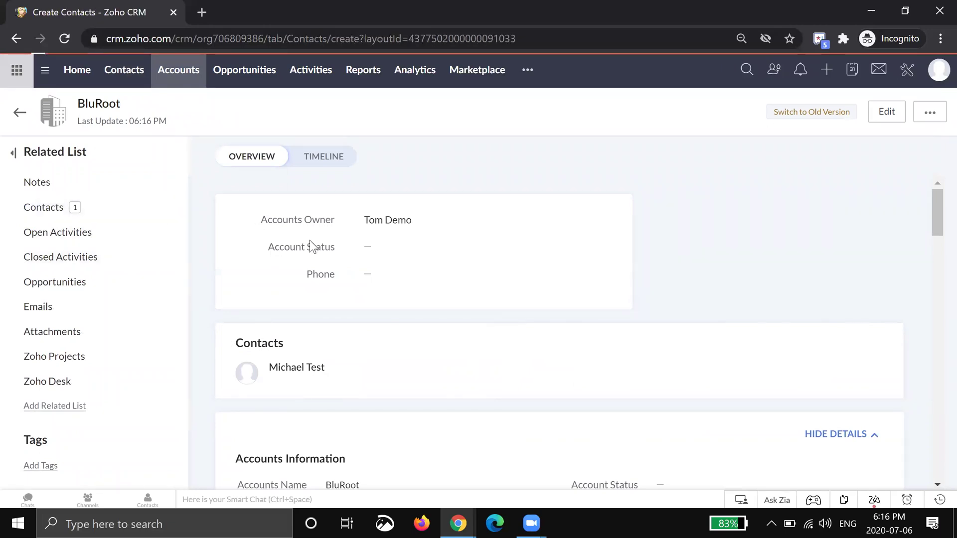
left_click(256, 299)
type("Jenna")
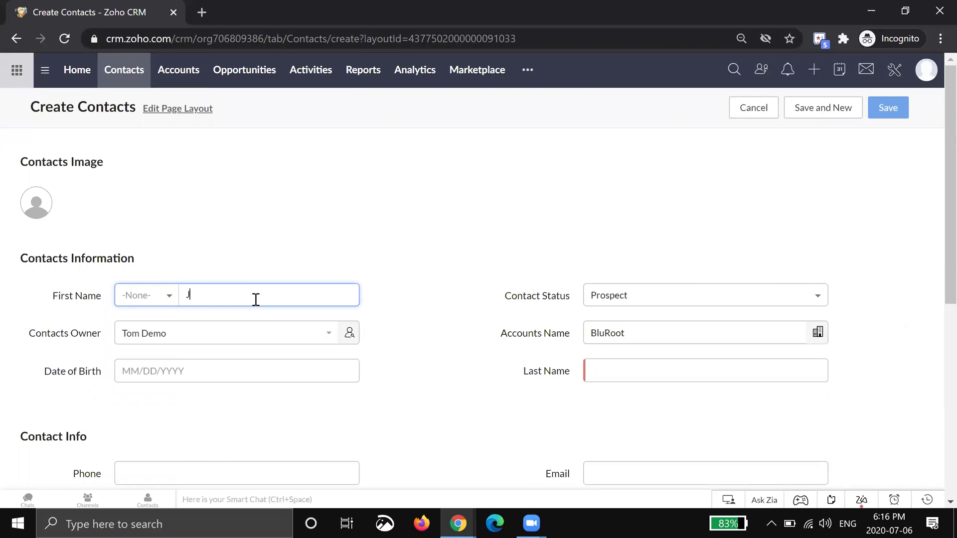
key("Tab")
key("Tab")
key("Tab")
key("Tab")
key("Tab")
key("Tab")
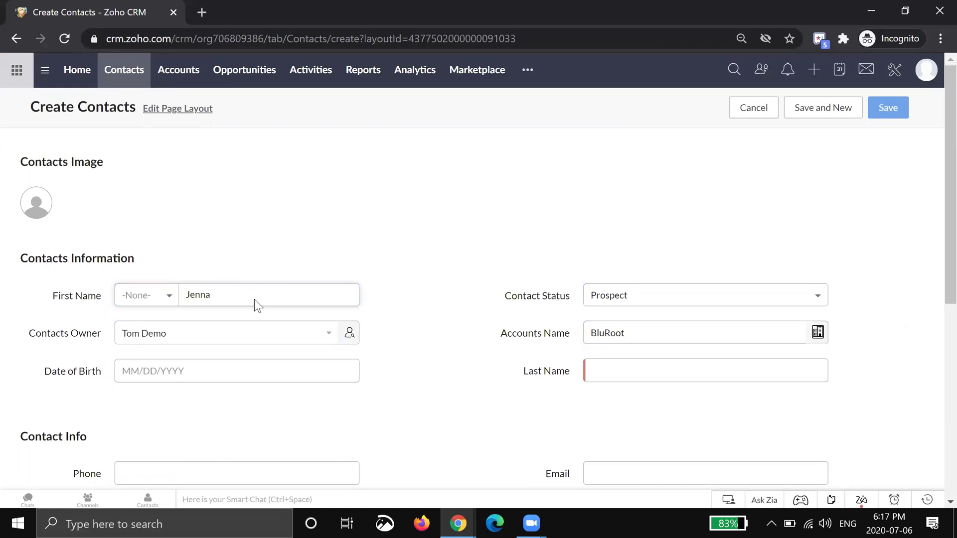
type("Test")
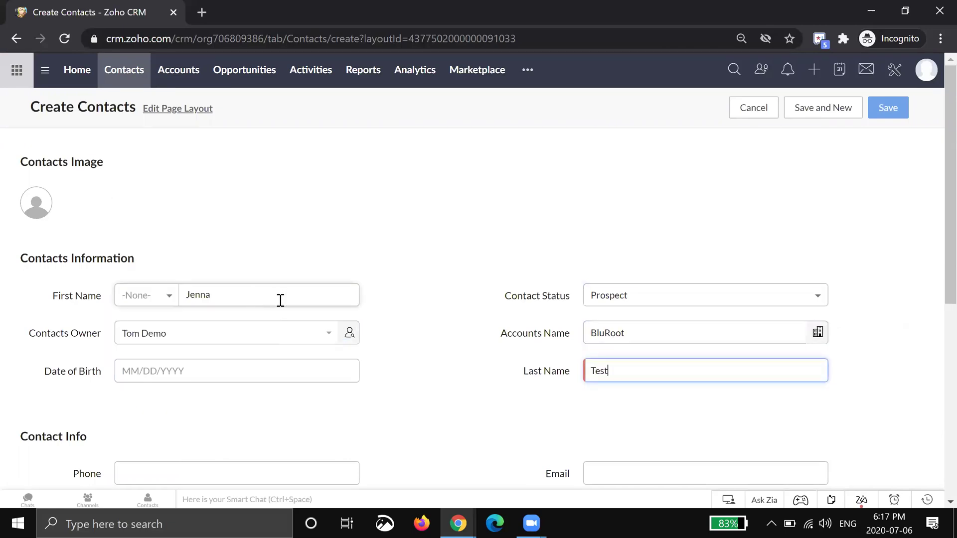
left_click(890, 110)
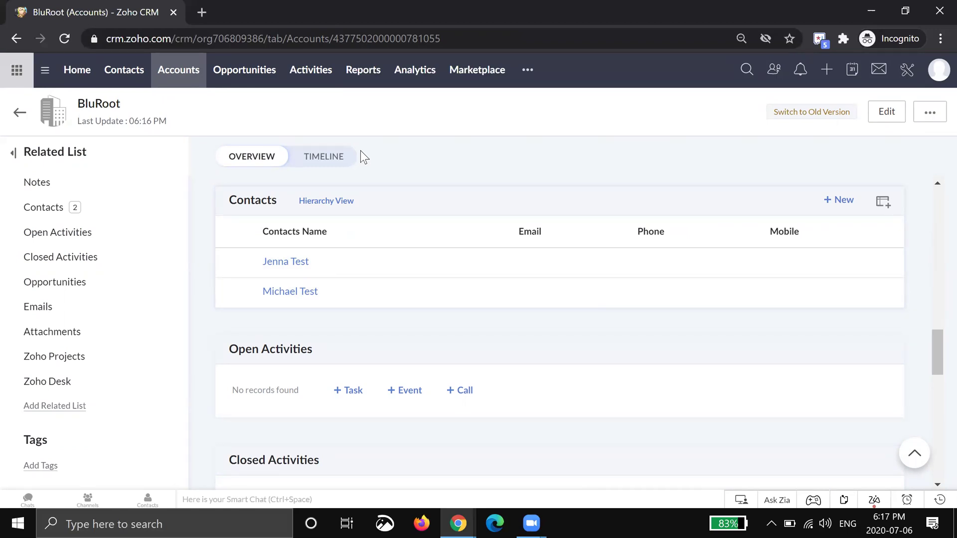
scroll(380, 254, "up", 5)
scroll(380, 254, "up", 5)
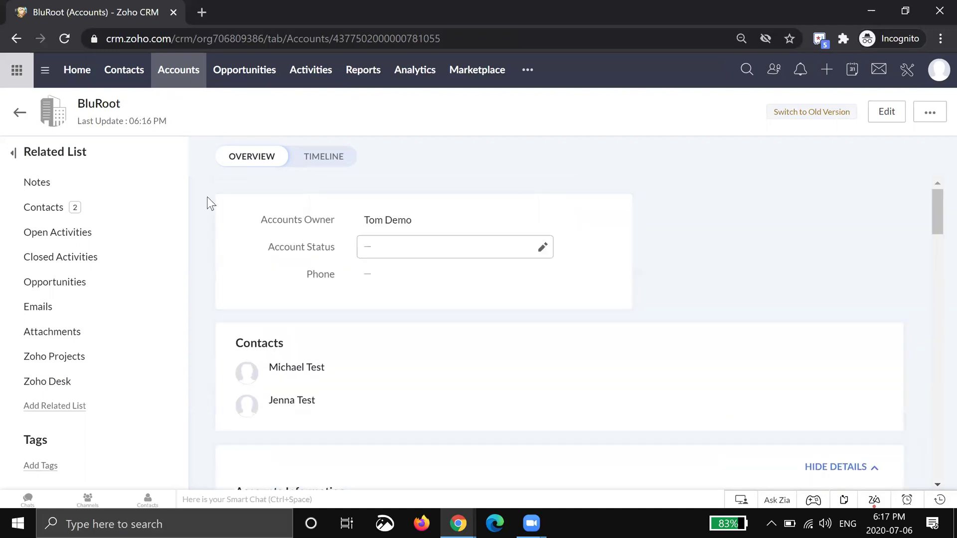
left_click(124, 69)
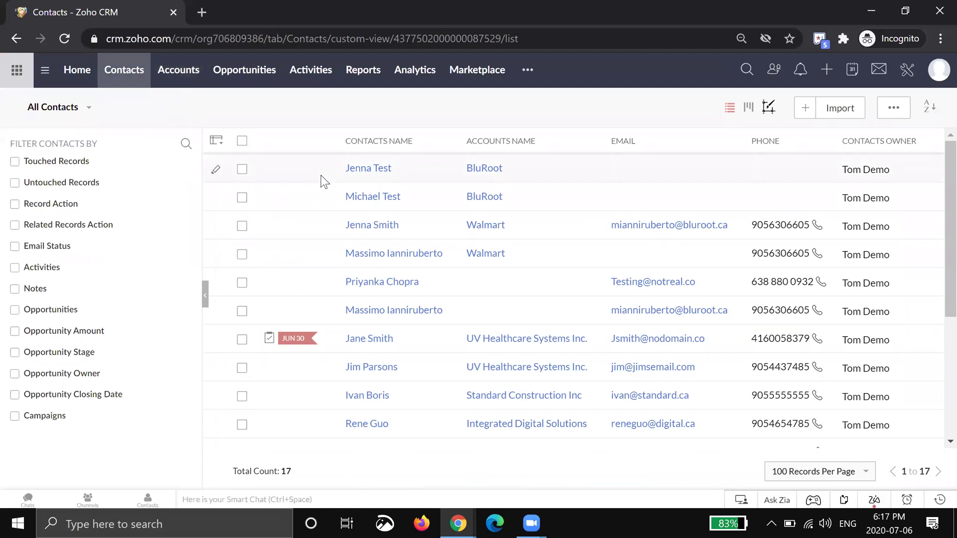
Check the second test contact's Contact Status options, cancelling to keep it at Prospect.
left_click(368, 171)
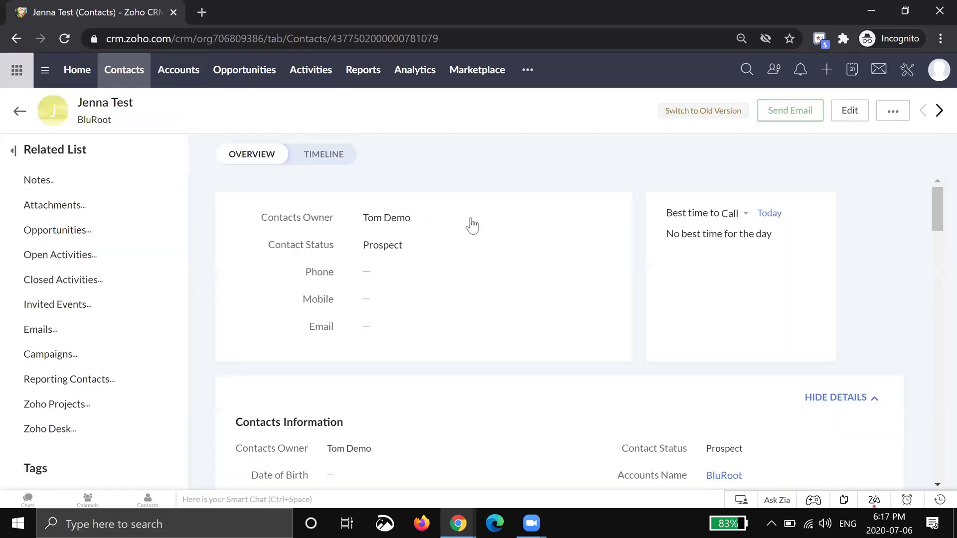
scroll(601, 316, "down", 3)
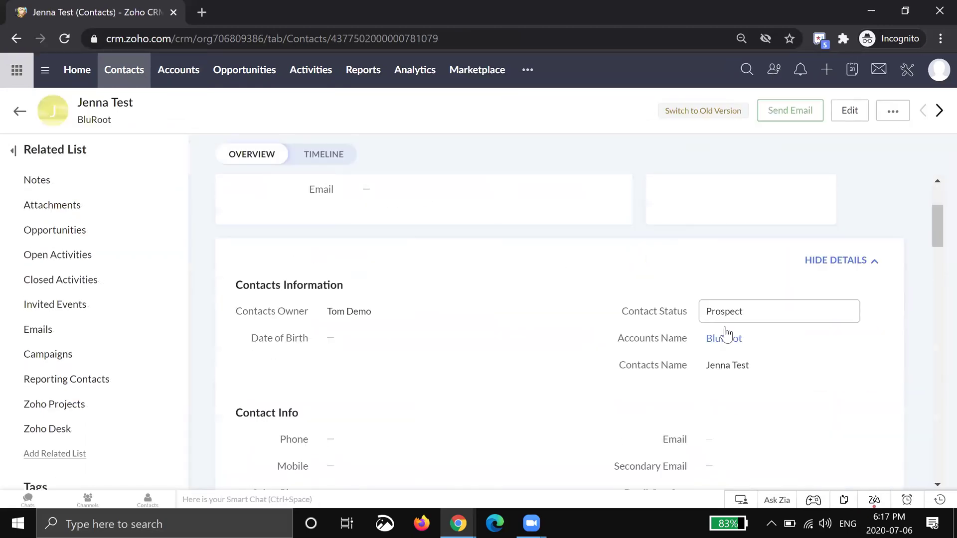
left_click(775, 318)
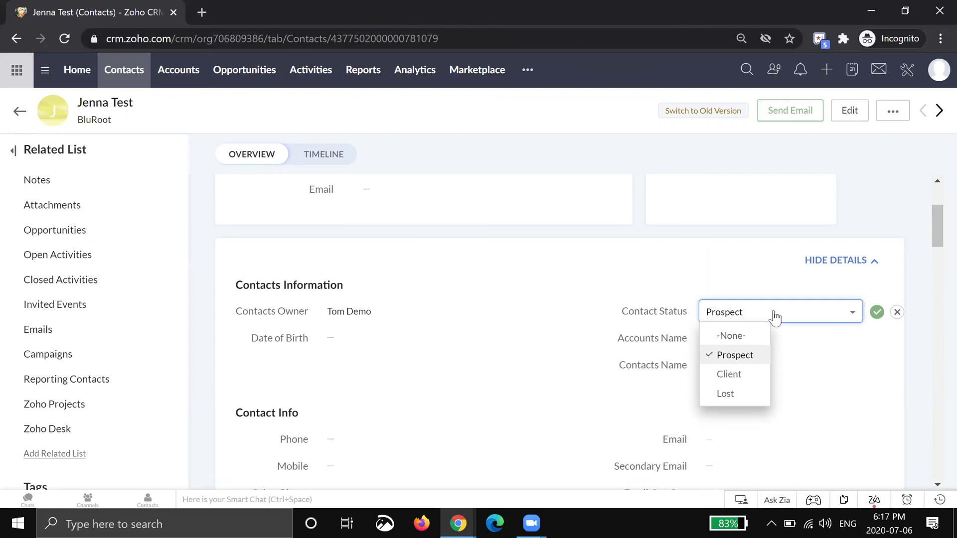
left_click(897, 312)
View the Contacts layout's Contact Status pick list properties and close them unchanged.
left_click(908, 69)
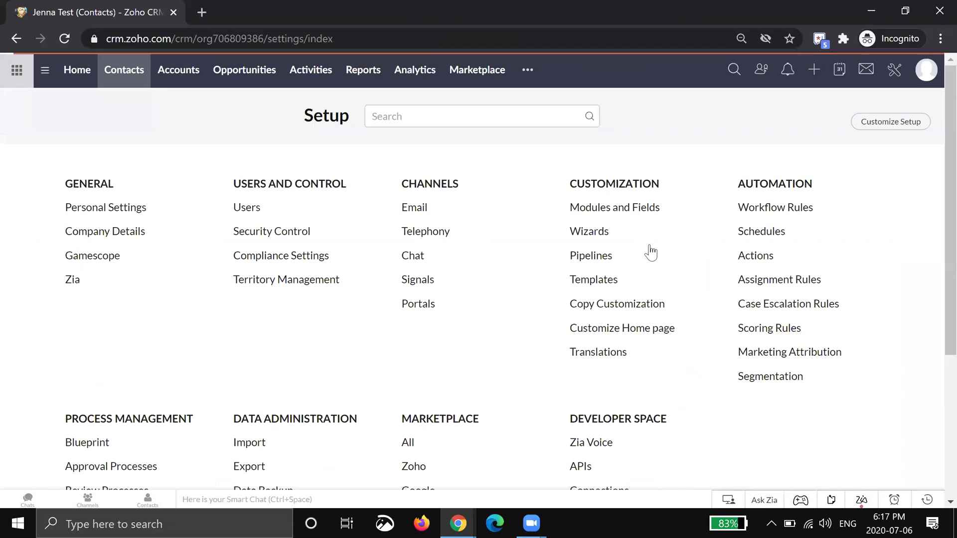
left_click(605, 211)
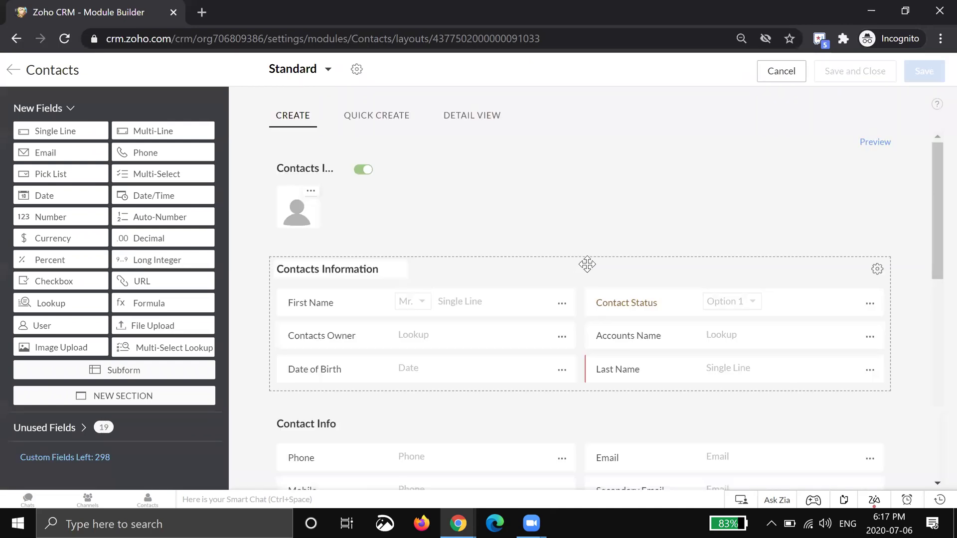
left_click(870, 306)
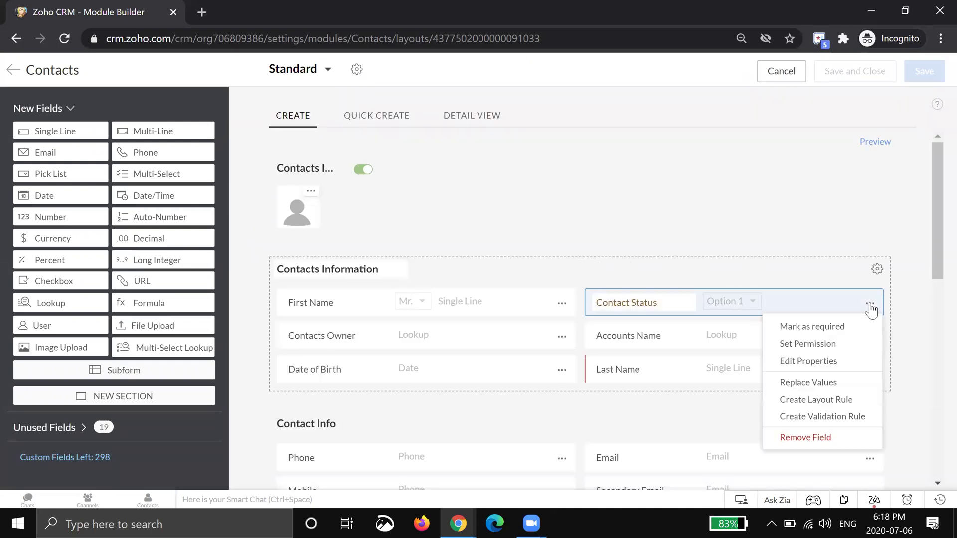
left_click(822, 361)
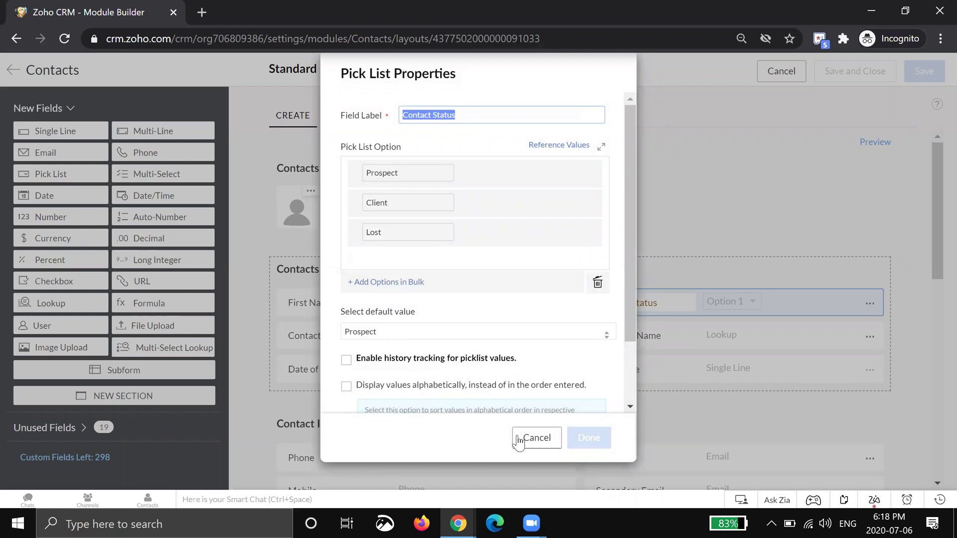
left_click(536, 430)
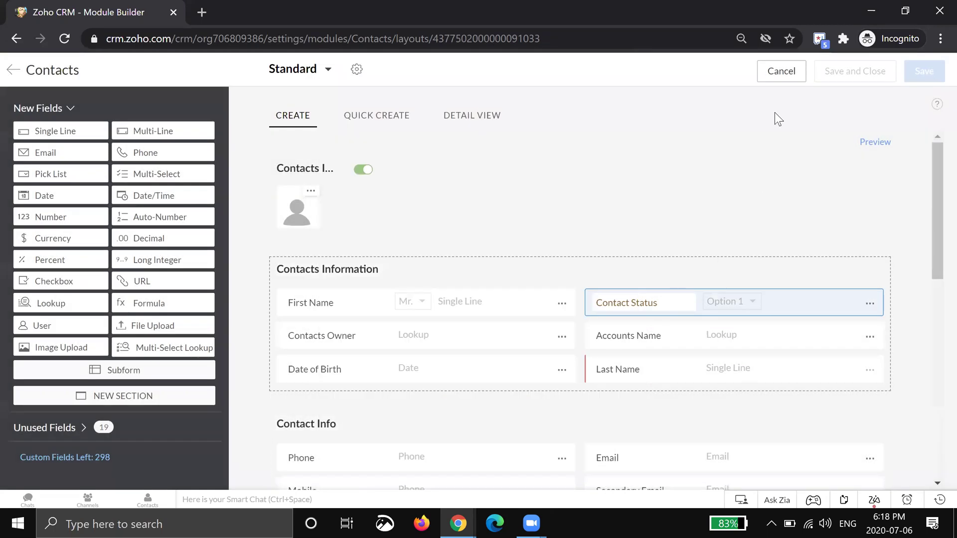
Leave the layout editor without saving and go to Workflow Rules in Setup.
left_click(780, 72)
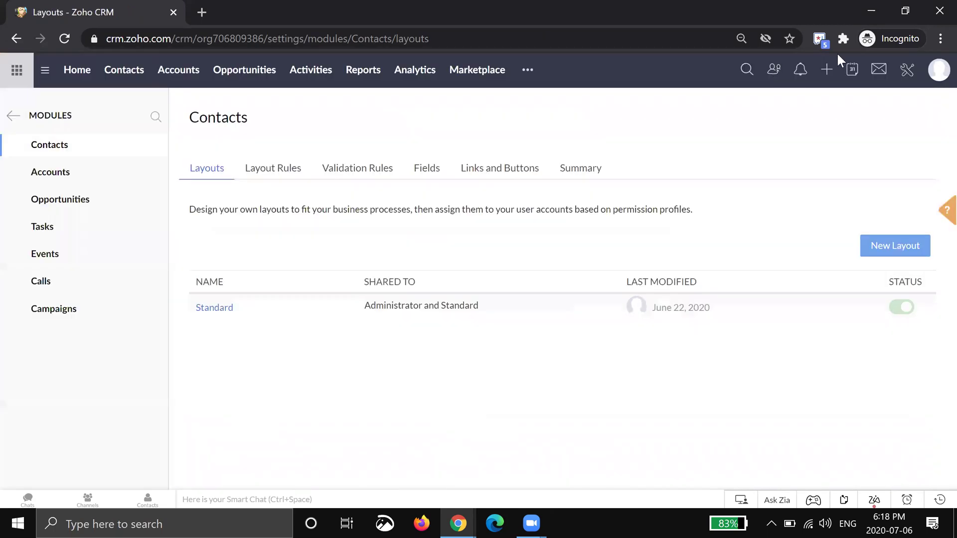
left_click(903, 79)
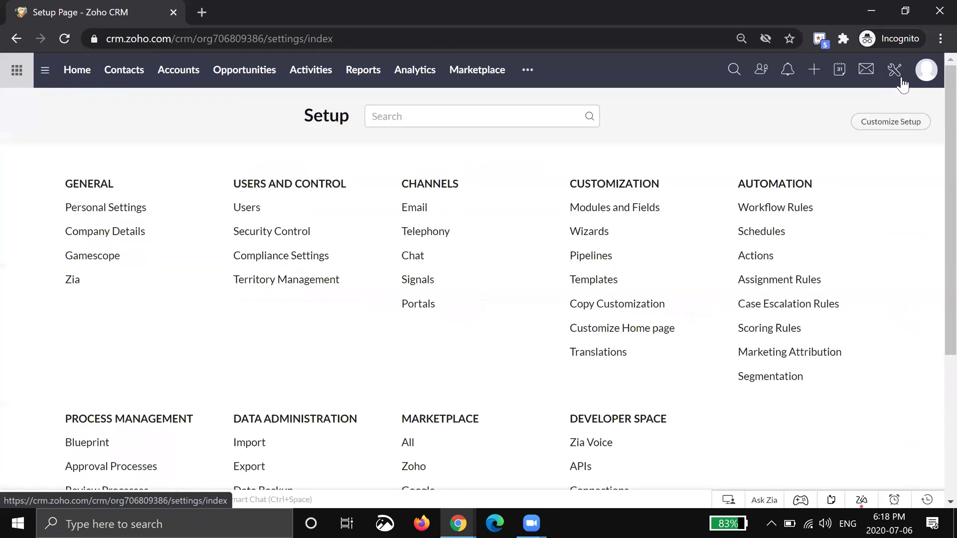
left_click(778, 207)
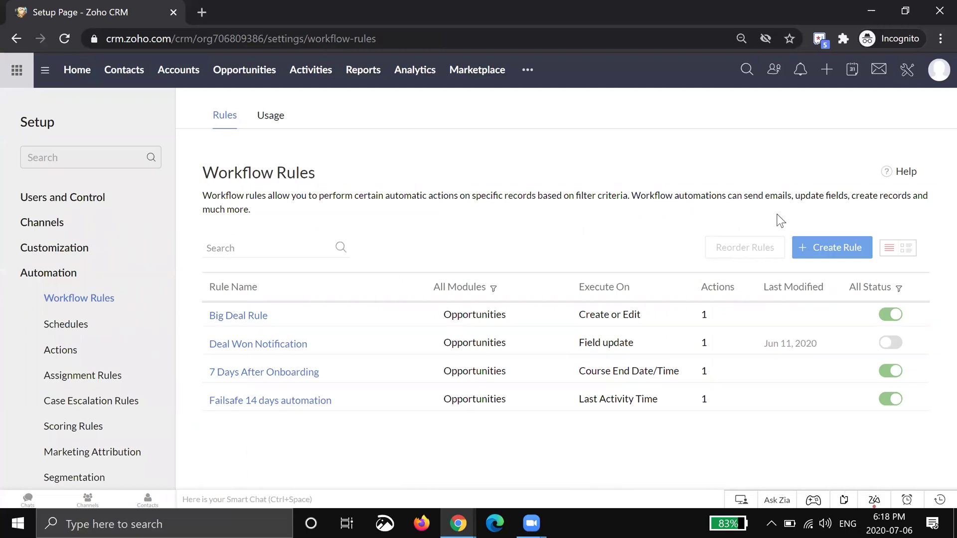
Create a new Opportunities workflow rule named 'Make Client'.
left_click(802, 257)
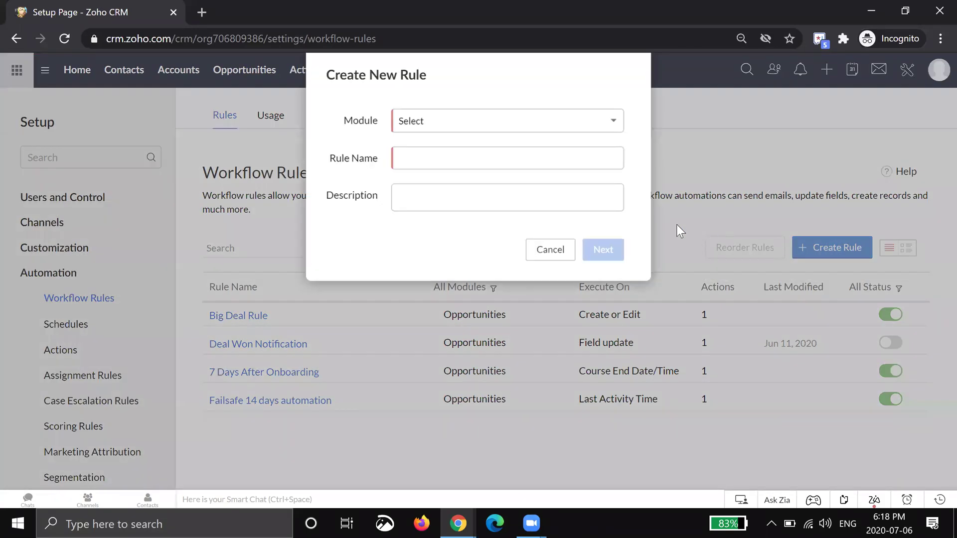
left_click(428, 122)
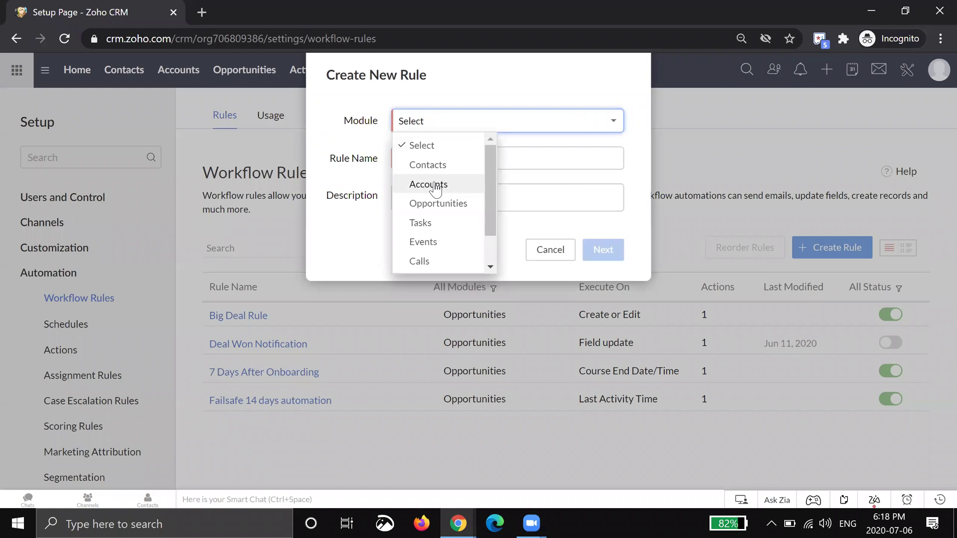
left_click(436, 203)
left_click(465, 163)
left_click(465, 162)
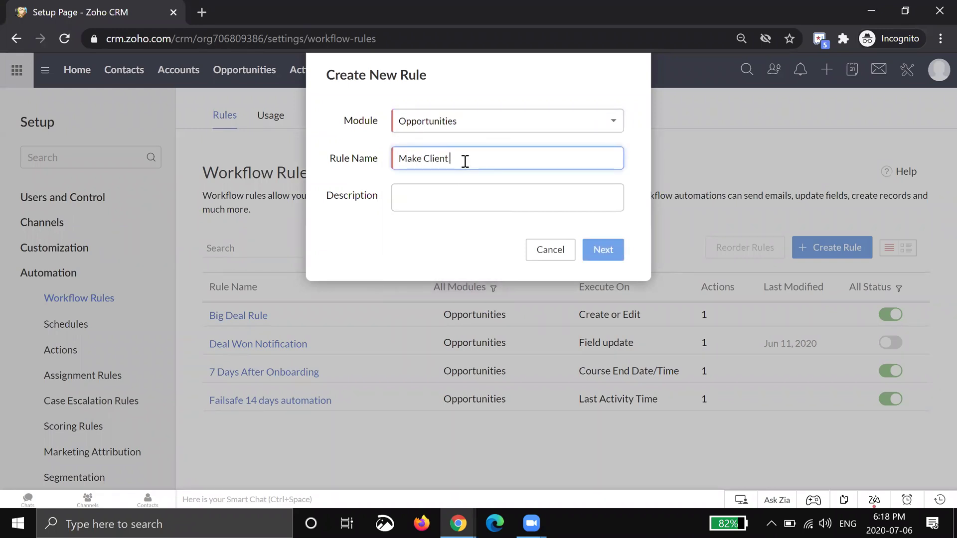
left_click(603, 250)
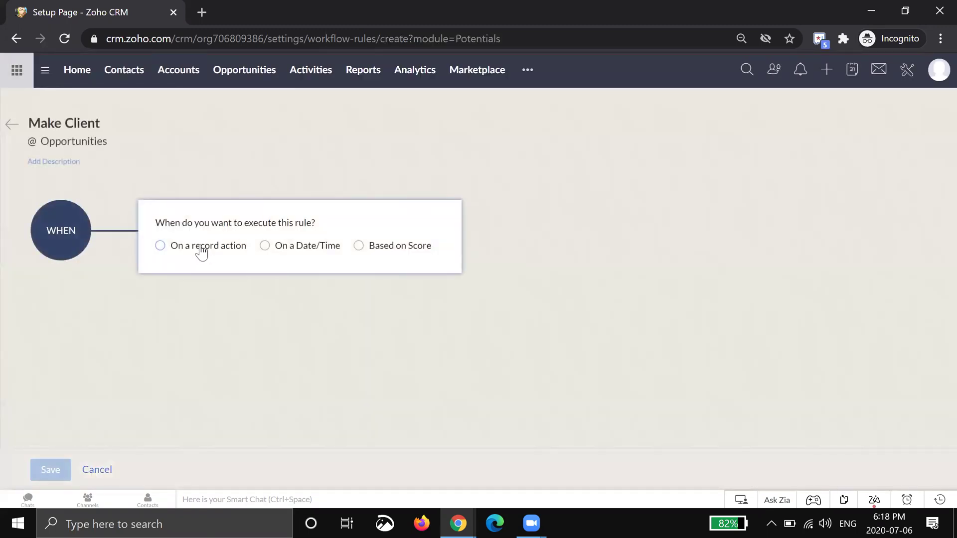
Set the rule to trigger on a record action: field update of Stage.
left_click(202, 252)
left_click(191, 332)
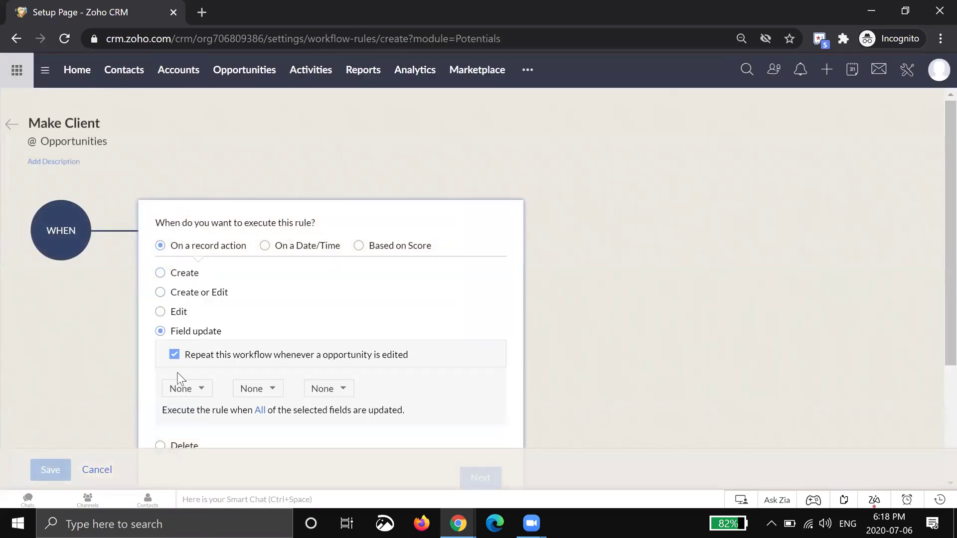
left_click(178, 390)
type("stage")
key("Return")
scroll(354, 331, "down", 3)
left_click(478, 355)
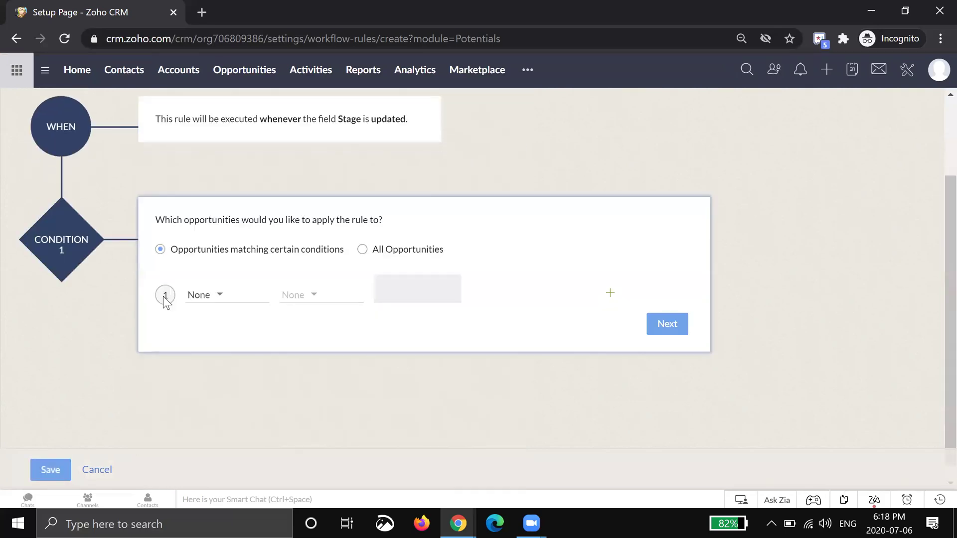
Add the condition Stage is Closed Won and save it.
left_click(205, 295)
type("stage")
key("Return")
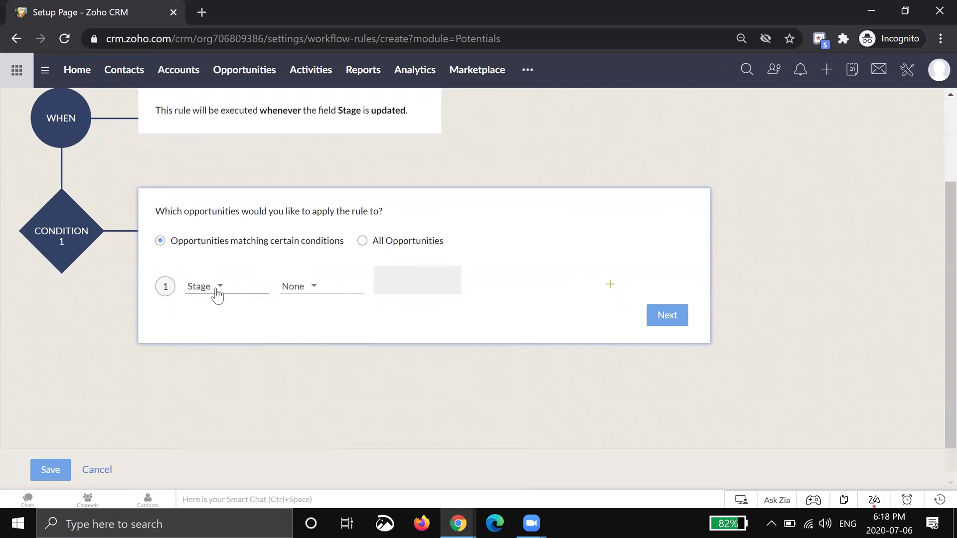
left_click(329, 291)
left_click(324, 297)
left_click(323, 296)
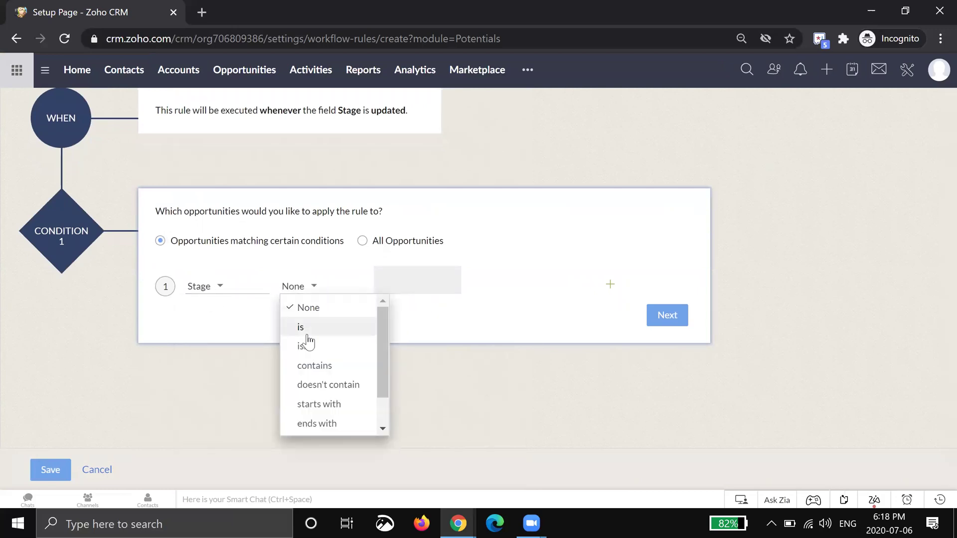
left_click(307, 335)
left_click(408, 278)
type("clos")
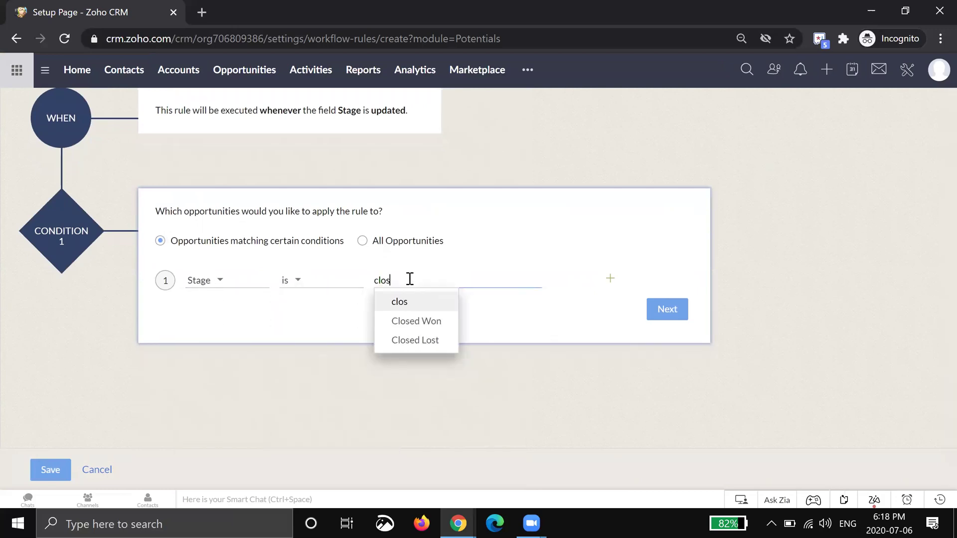
left_click(406, 320)
left_click(609, 330)
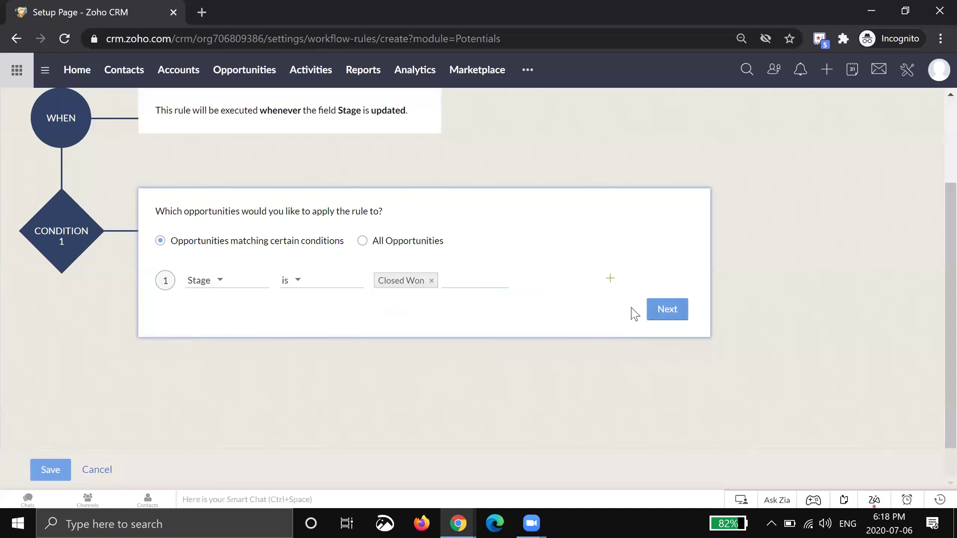
left_click(664, 309)
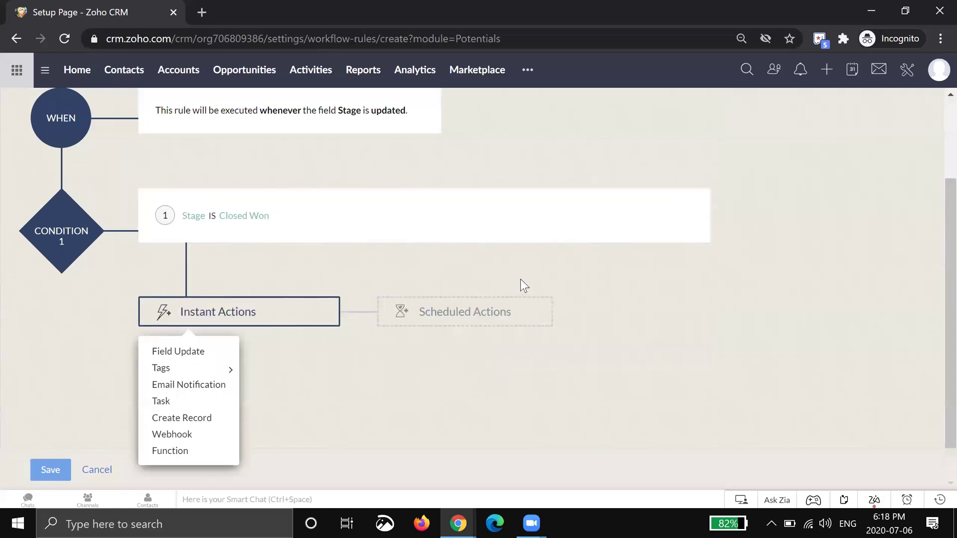
Add a new instant field update targeting the Contacts module's Contact Status field.
scroll(521, 279, "up", 3)
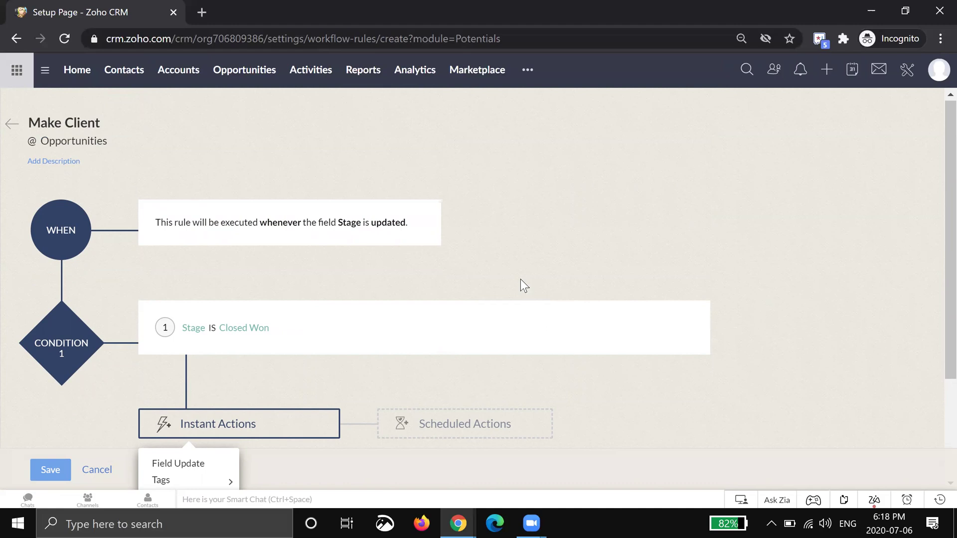
scroll(520, 279, "down", 3)
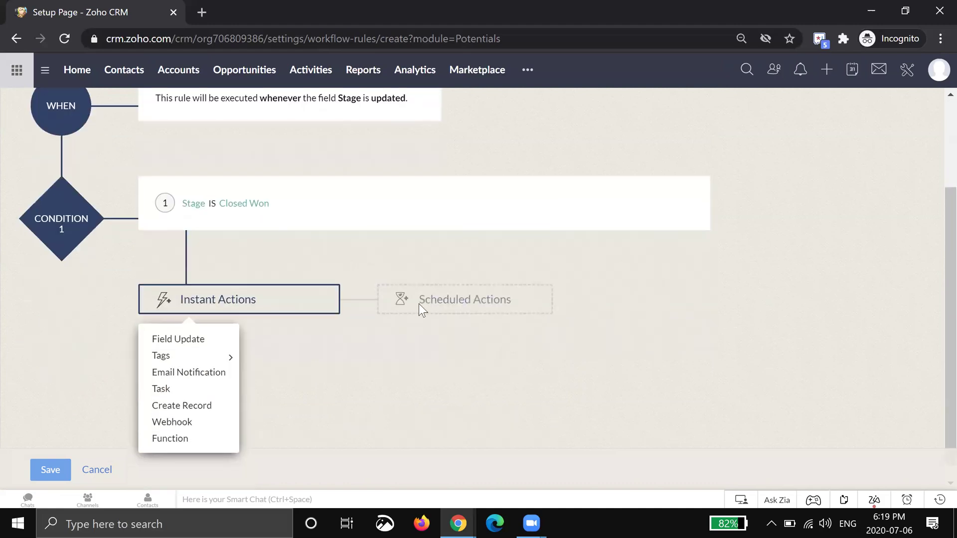
left_click(208, 348)
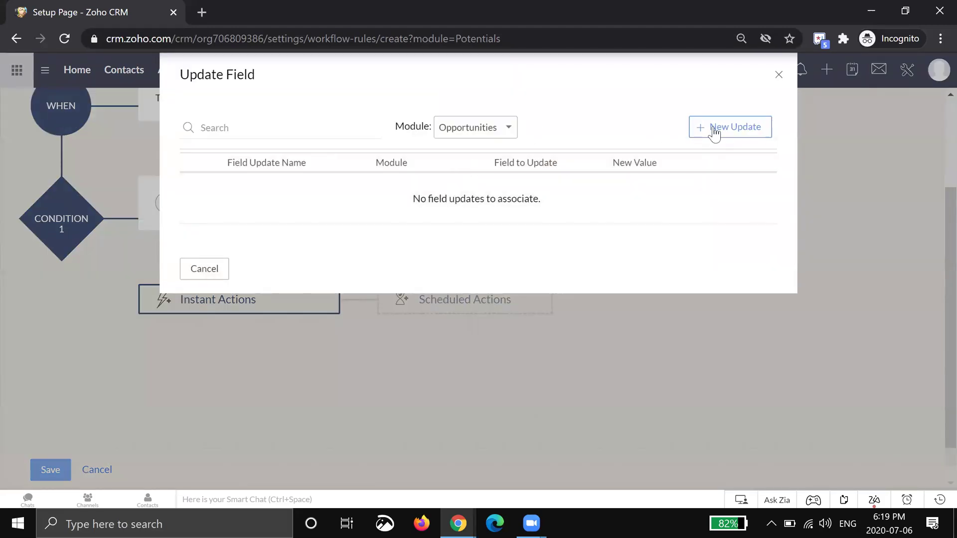
left_click(711, 128)
left_click(452, 168)
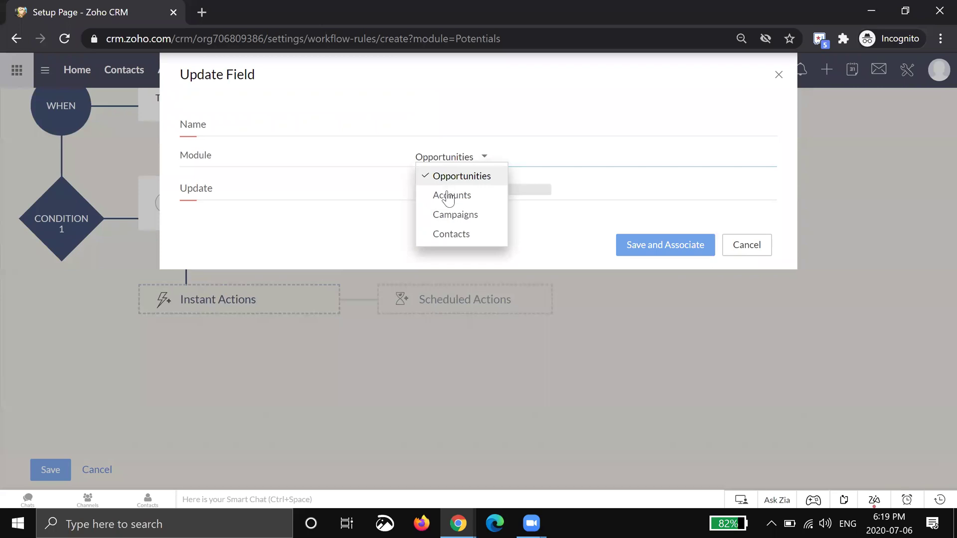
left_click(448, 233)
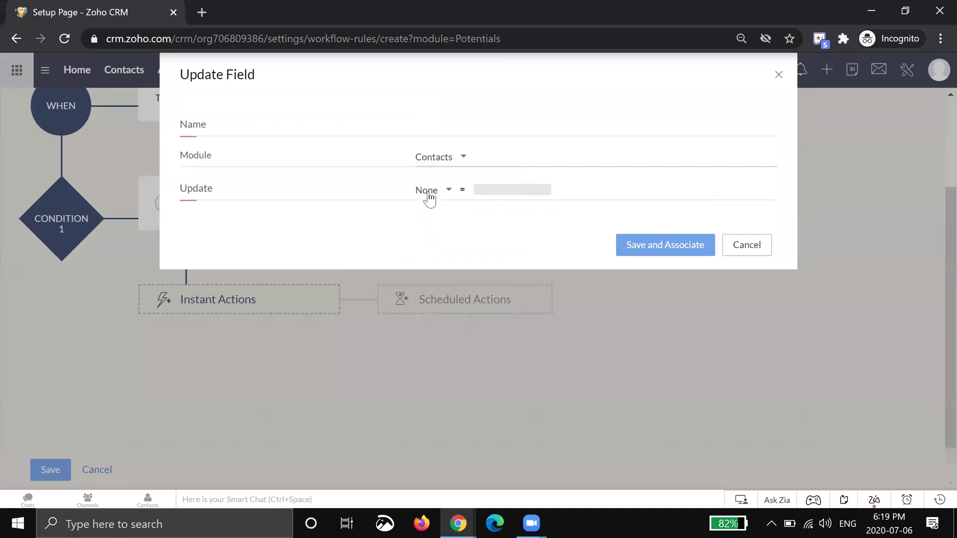
left_click(429, 198)
type("sta")
key("Return")
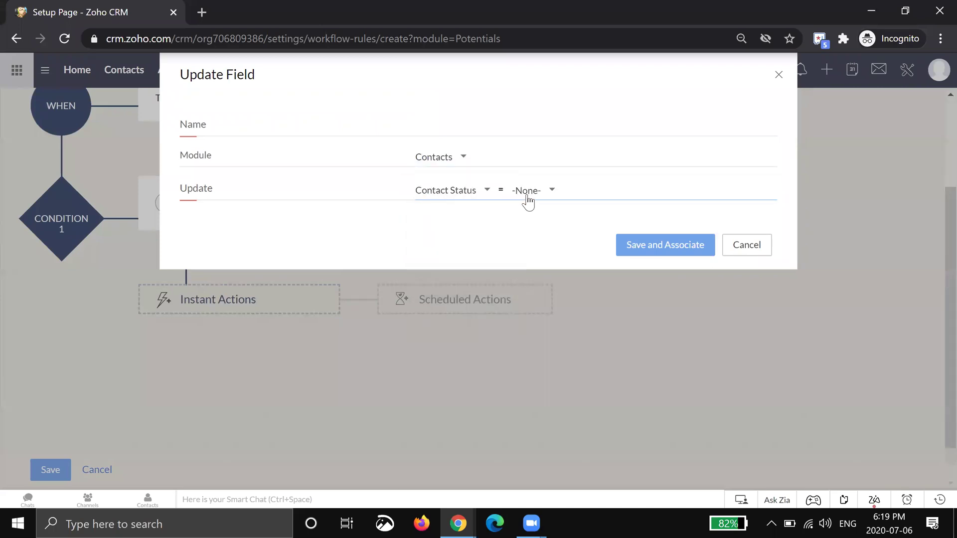
Set the value to Client, name it 'Update Client', and save and associate it.
left_click(536, 198)
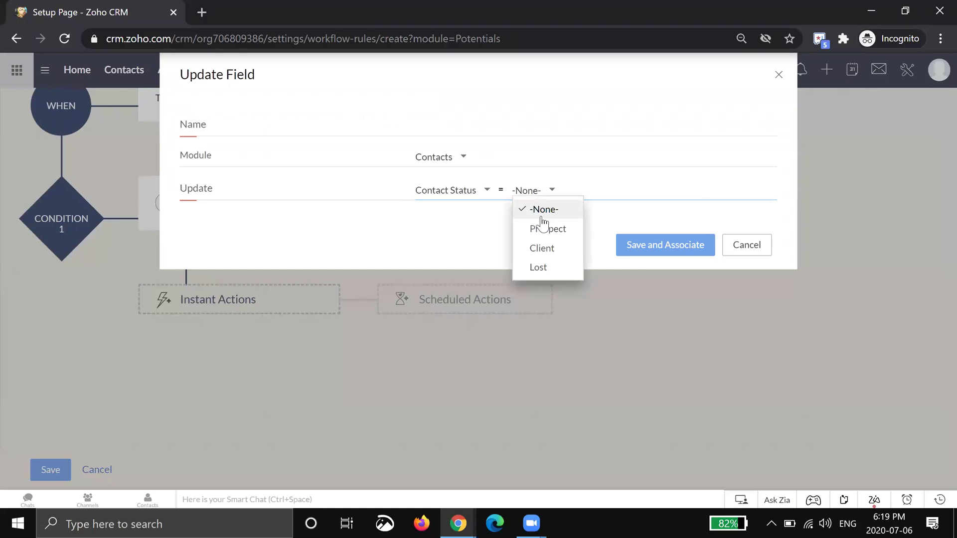
left_click(546, 246)
left_click(468, 121)
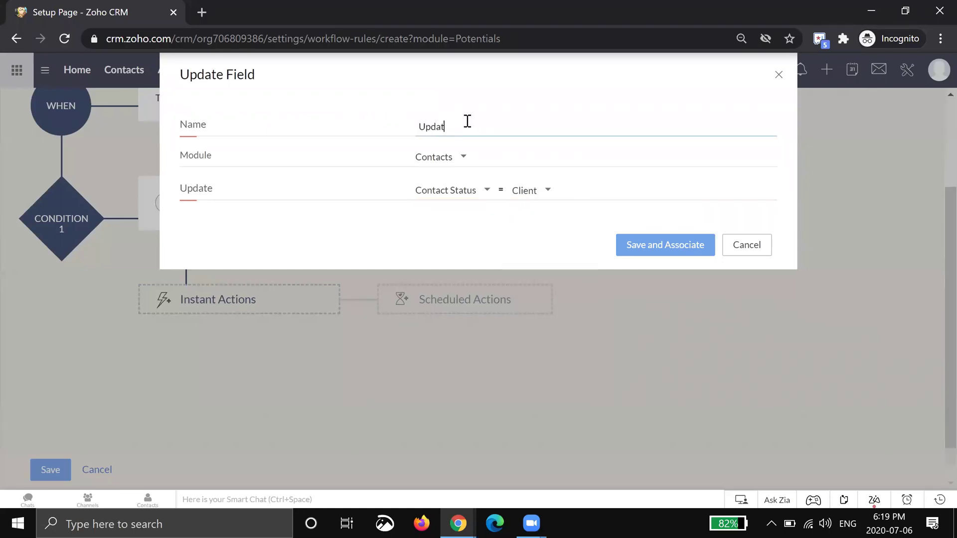
type("Update Client")
left_click(648, 245)
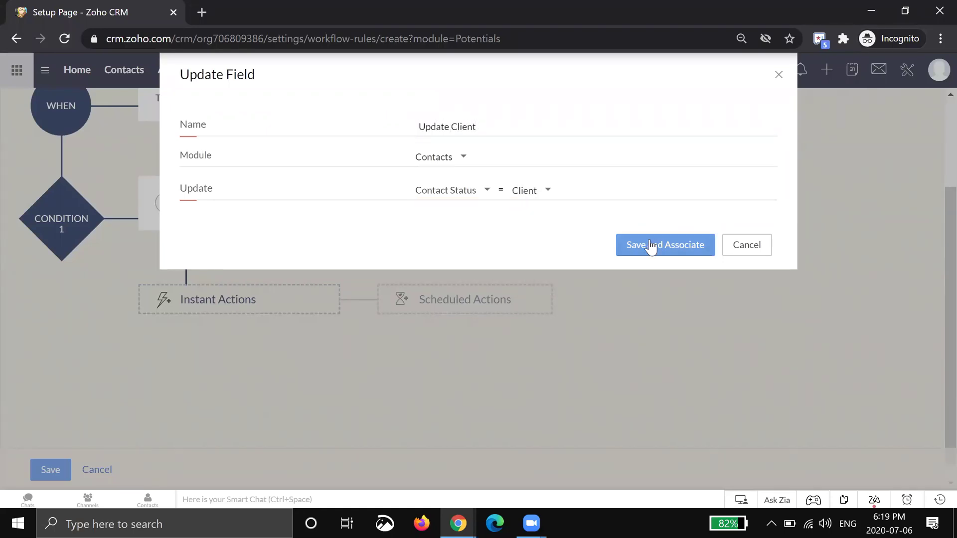
Add a second new field update targeting the Accounts module's Account Status field.
left_click(177, 364)
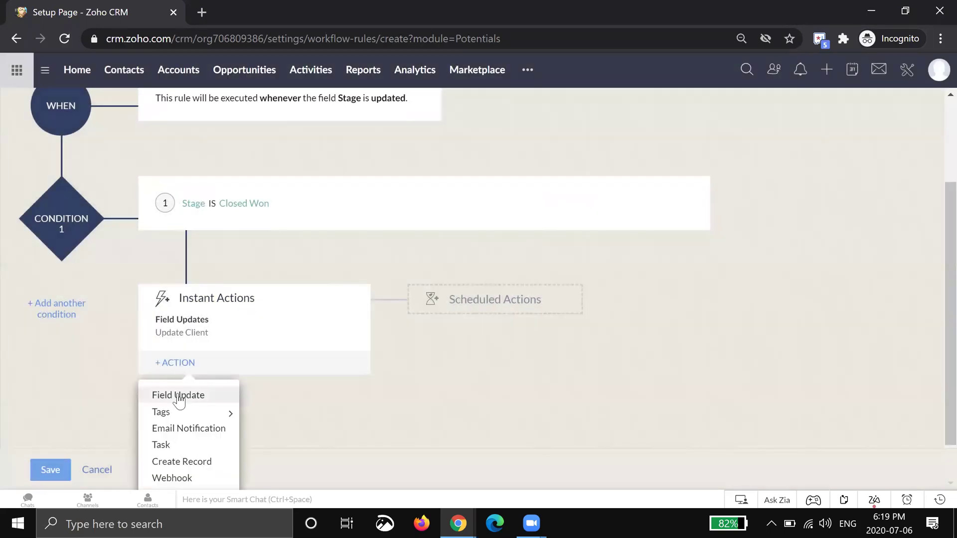
left_click(178, 395)
left_click(756, 130)
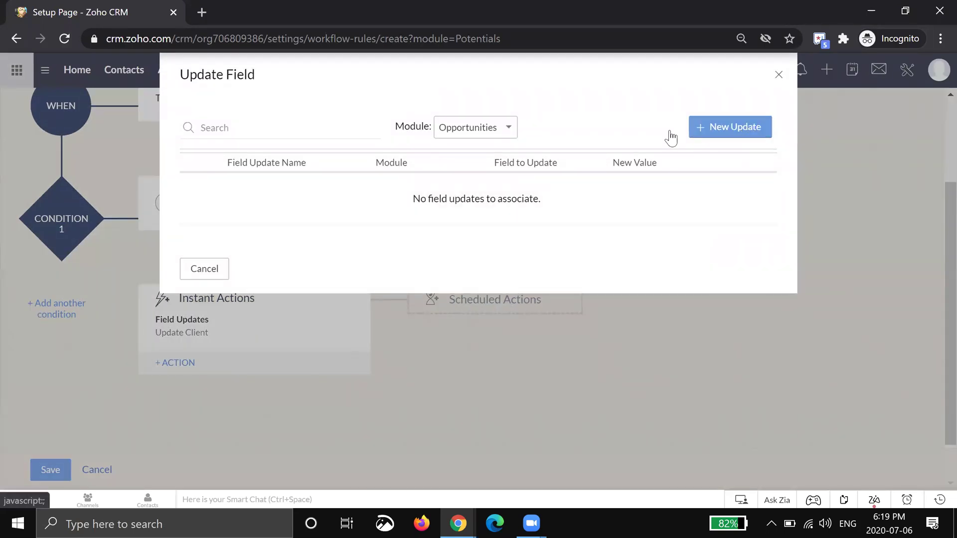
left_click(453, 168)
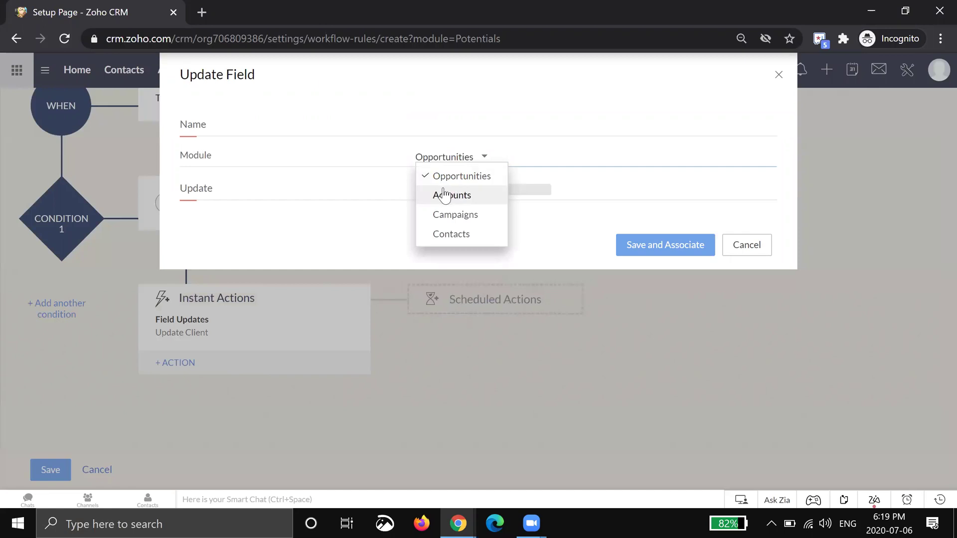
left_click(443, 192)
left_click(437, 193)
type("stat")
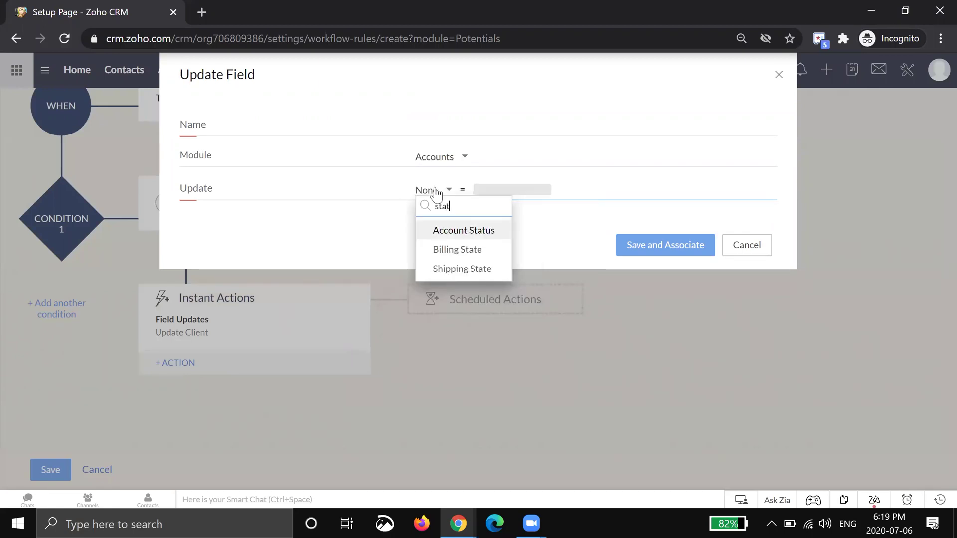
key("Return")
Set Account Status to Customer, save it as 'Customer Account', and save the rule.
left_click(550, 199)
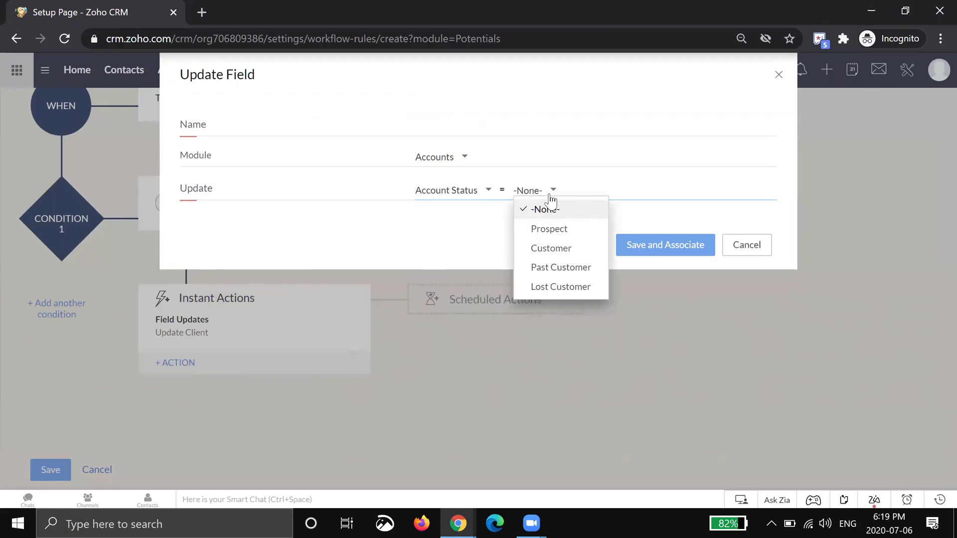
left_click(547, 248)
left_click(483, 125)
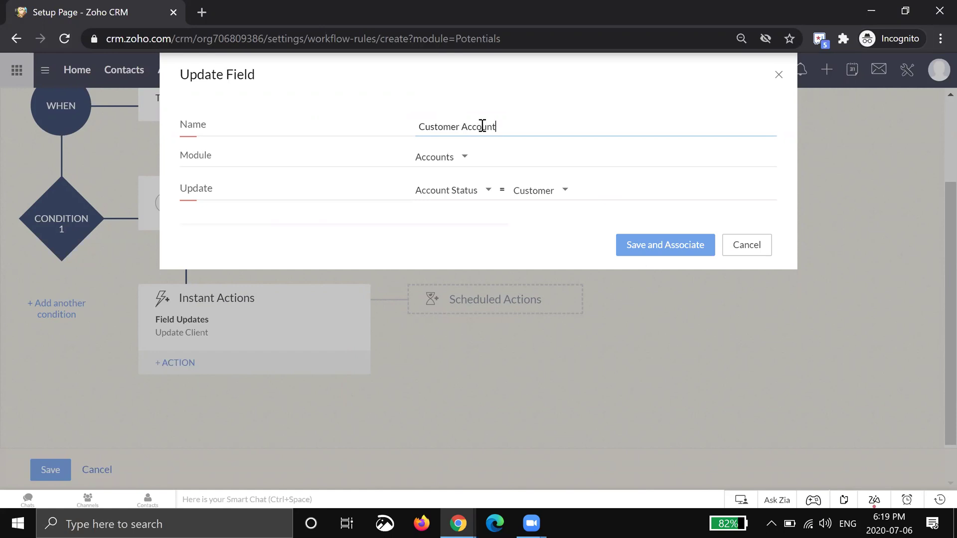
left_click(658, 252)
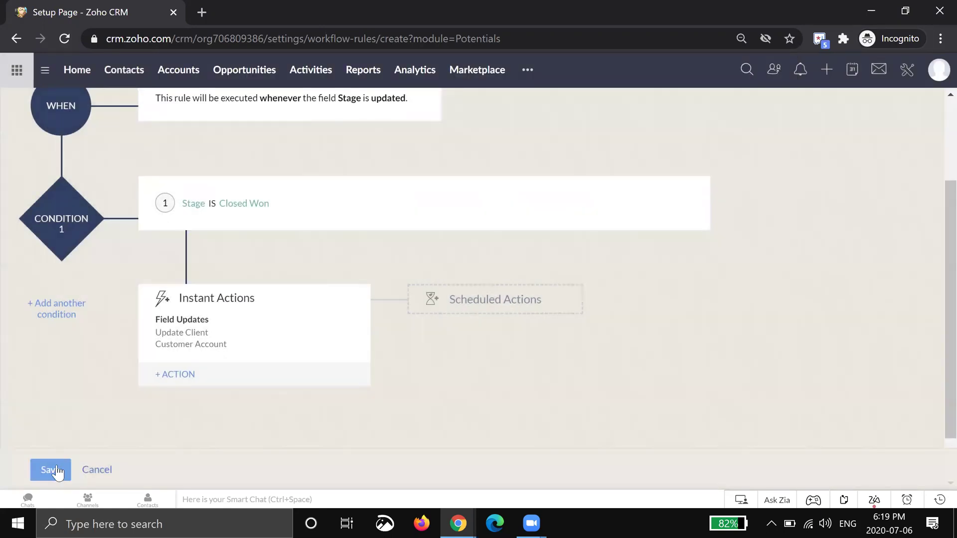
left_click(52, 470)
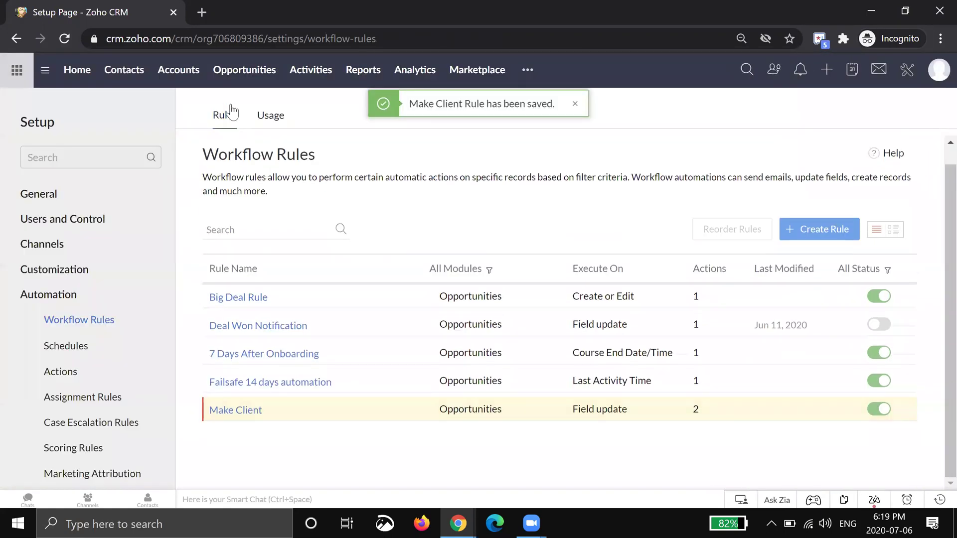
From the BluRoot test contact's record, create and save the Intake-stage 'Testing Opportunity'.
left_click(136, 78)
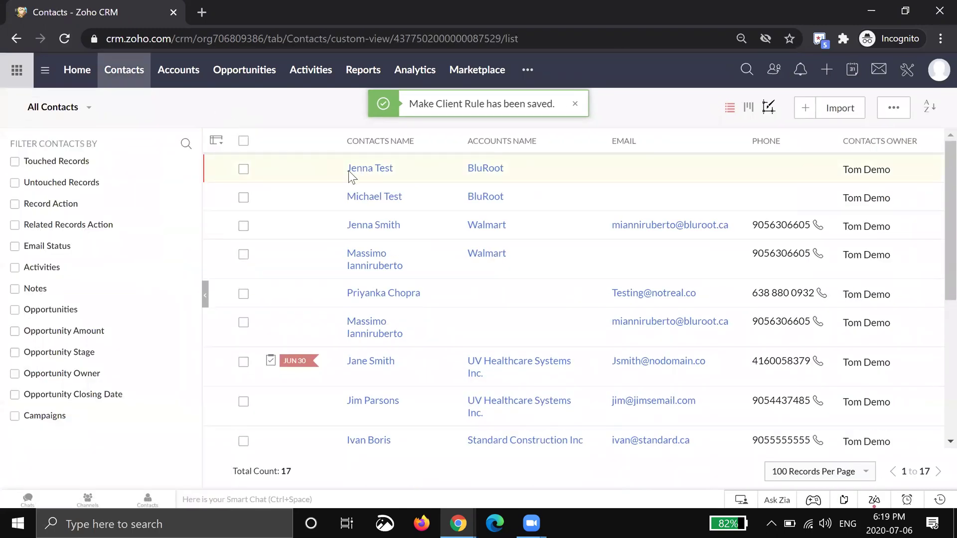
left_click(360, 169)
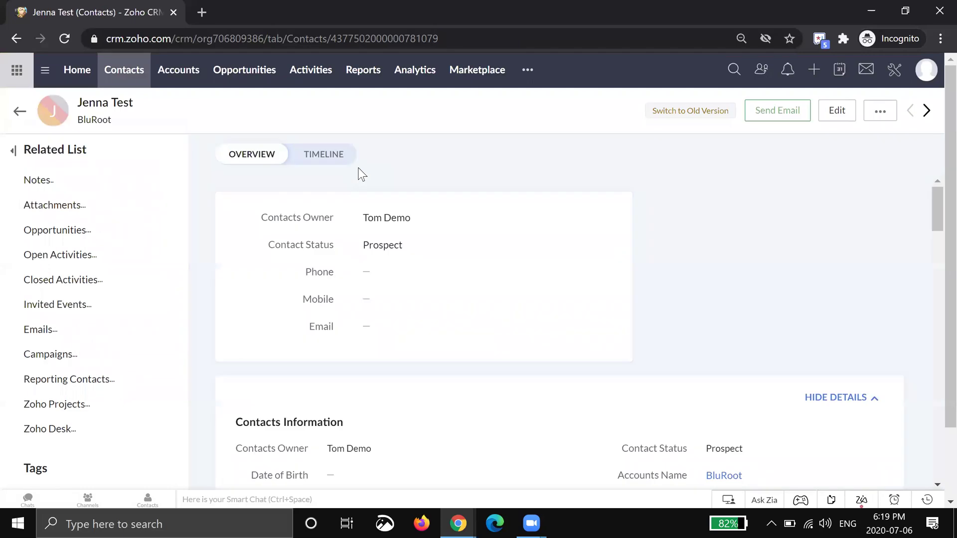
left_click(160, 230)
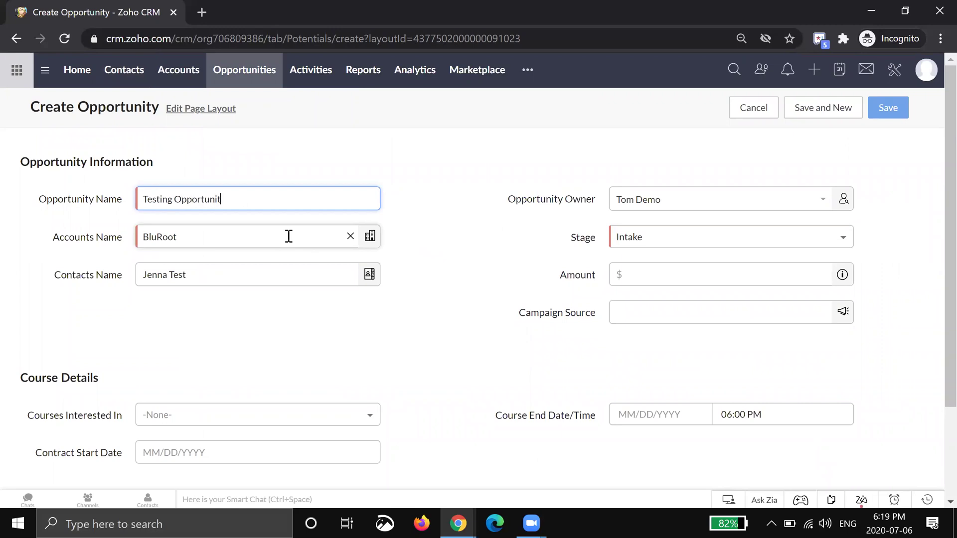
left_click(894, 116)
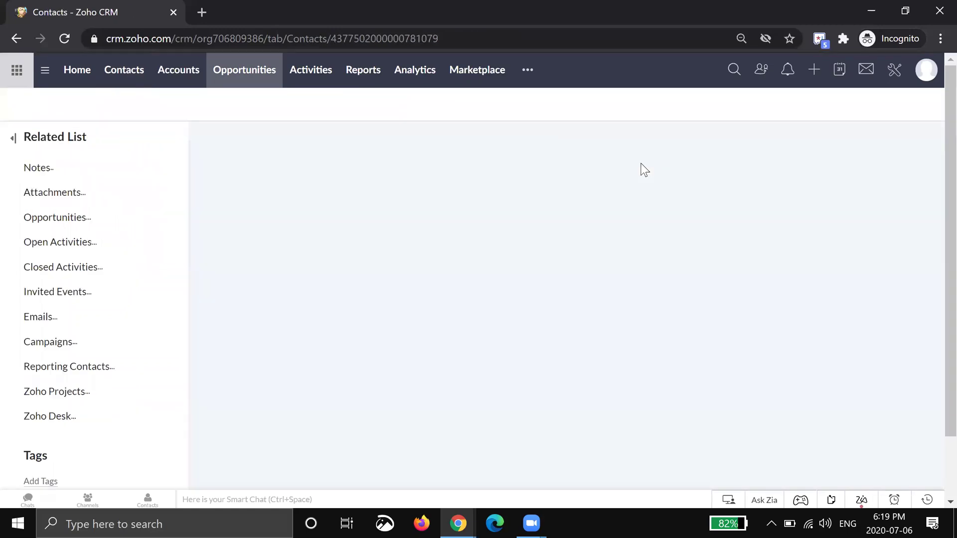
scroll(293, 186, "down", 15)
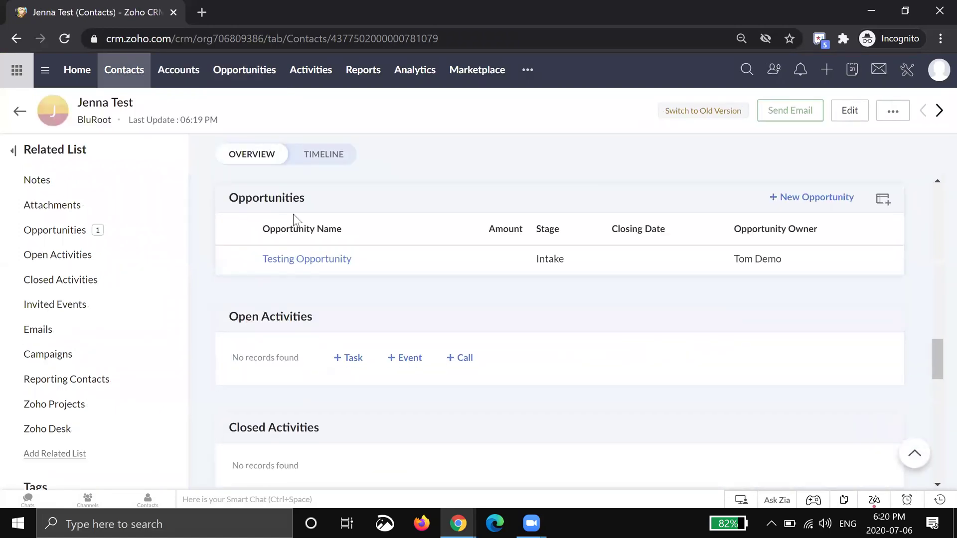
Review the Testing Opportunity record and its linked contact, then return to the opportunity.
left_click(312, 265)
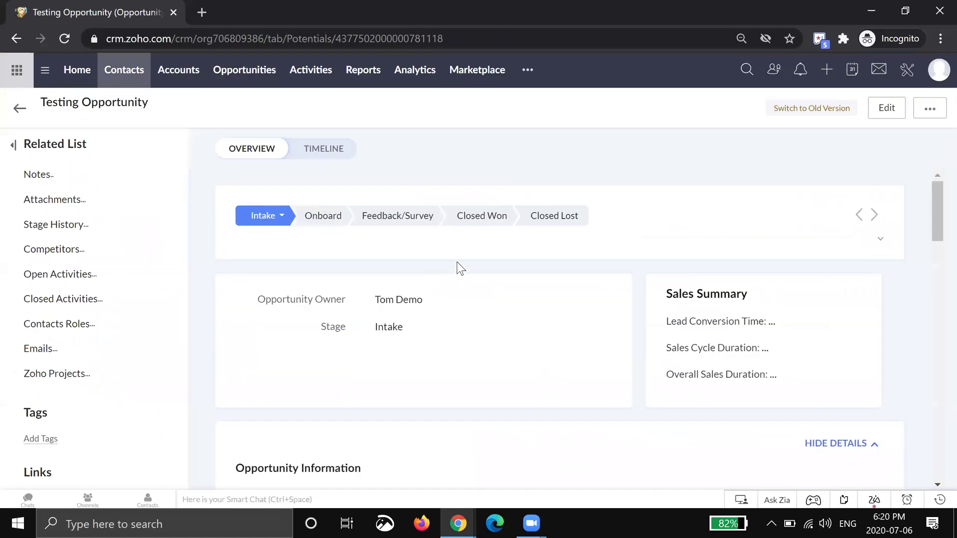
scroll(550, 362, "down", 2)
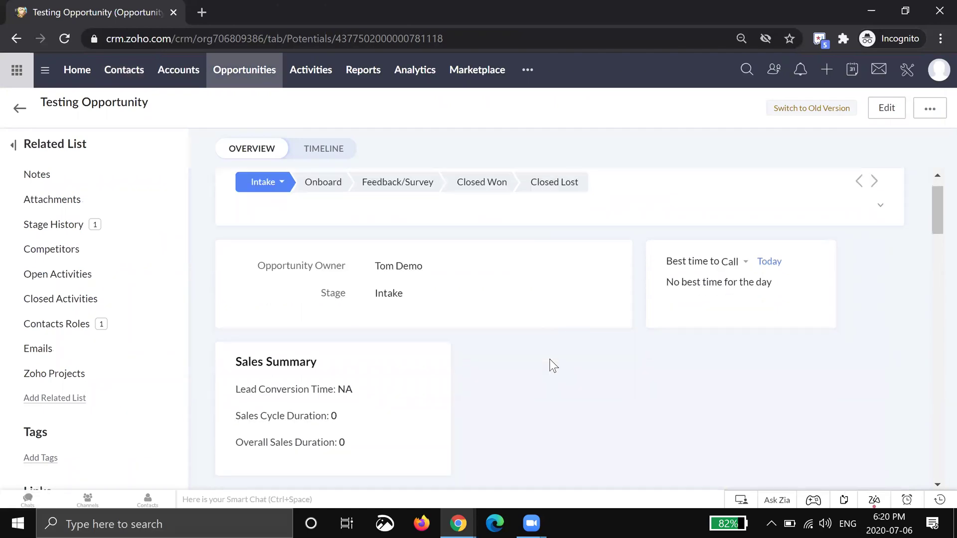
scroll(376, 316, "up", 2)
scroll(250, 280, "down", 8)
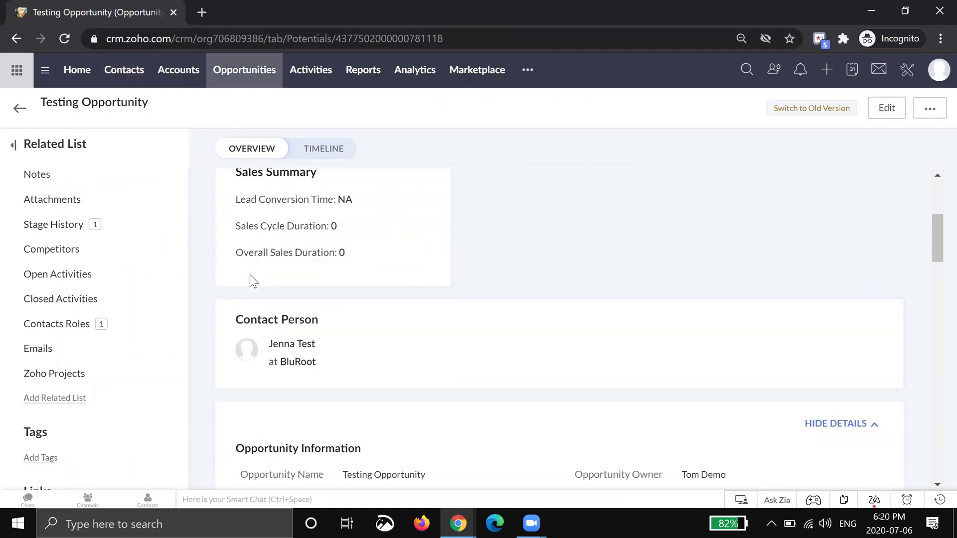
left_click(372, 355)
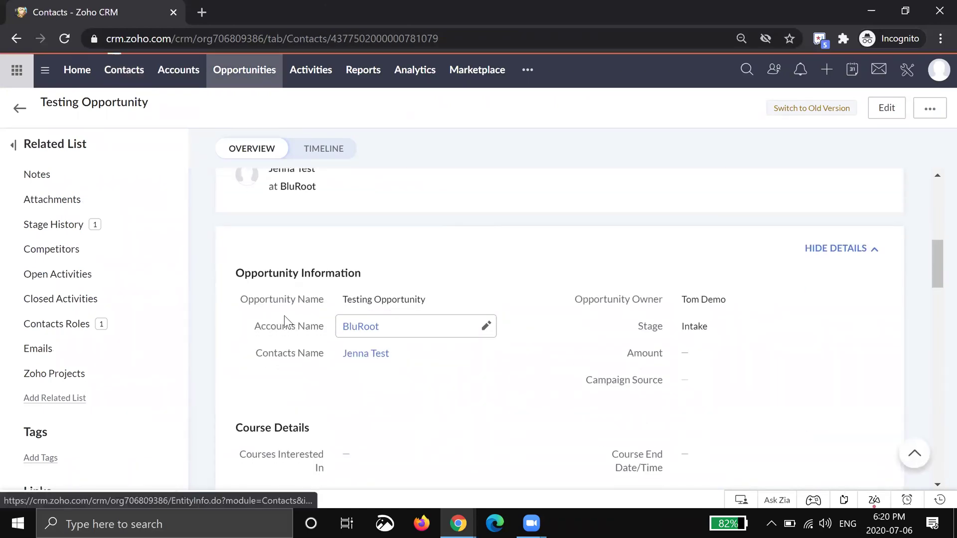
scroll(684, 399, "down", 4)
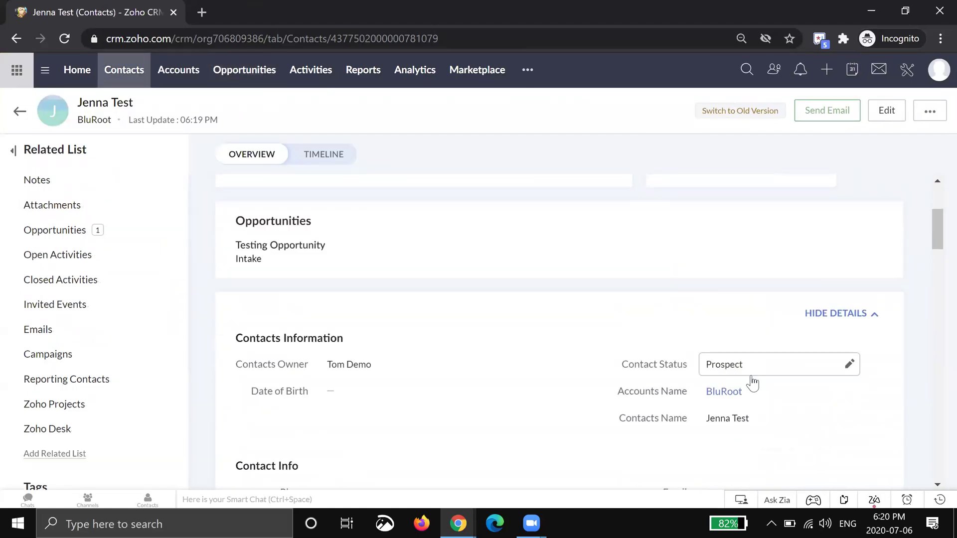
left_click(19, 111)
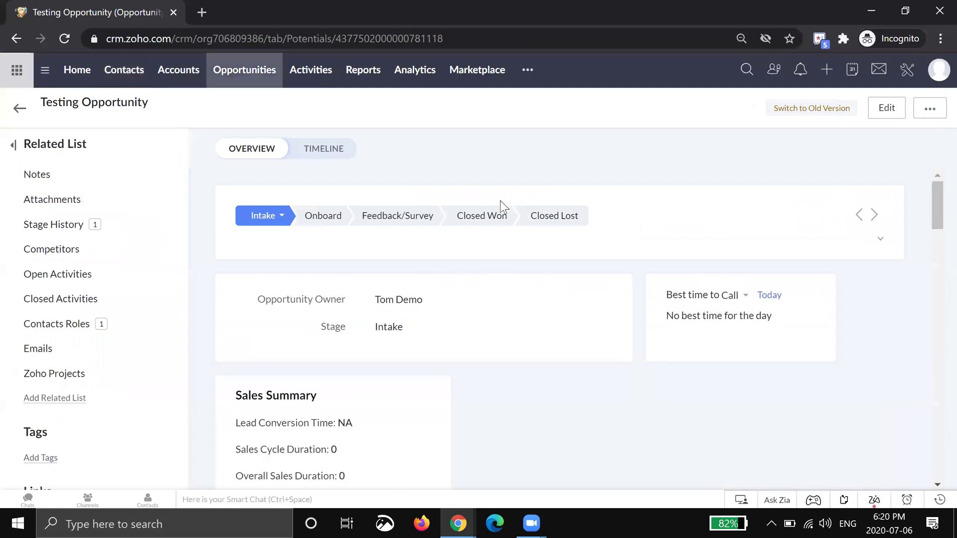
Move the deal to Closed Won with amount $1,000.00 and closing date 07/31/2020.
left_click(481, 218)
left_click(415, 110)
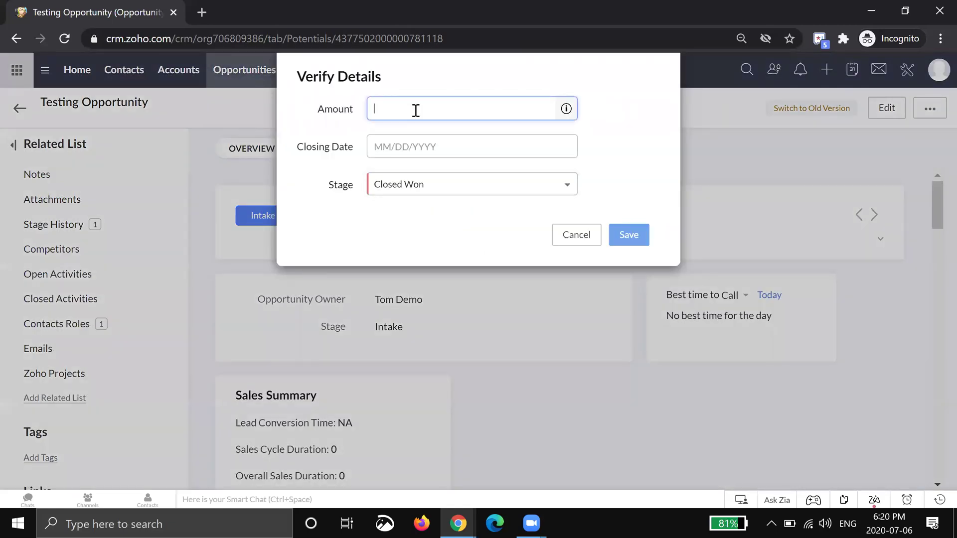
left_click(414, 150)
left_click(459, 276)
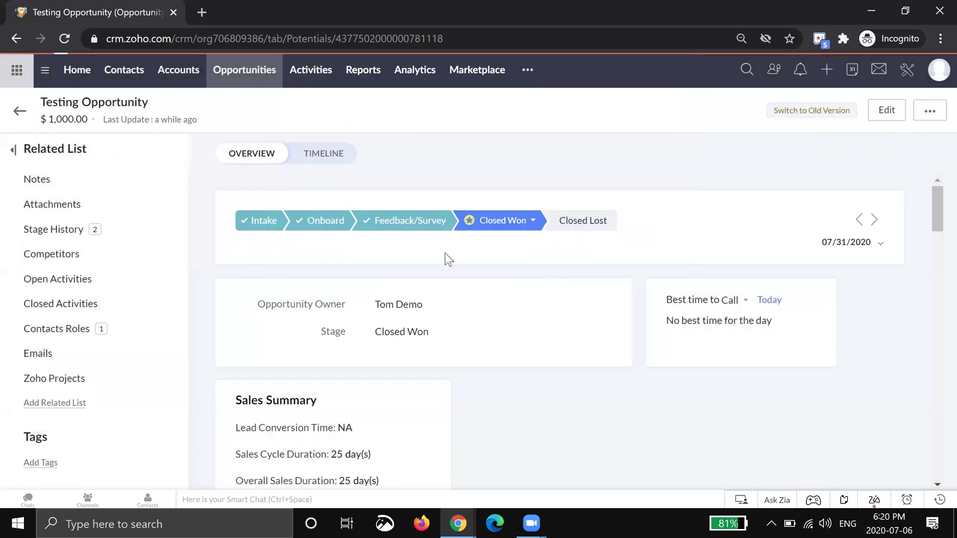
scroll(369, 269, "down", 2)
scroll(369, 277, "down", 5)
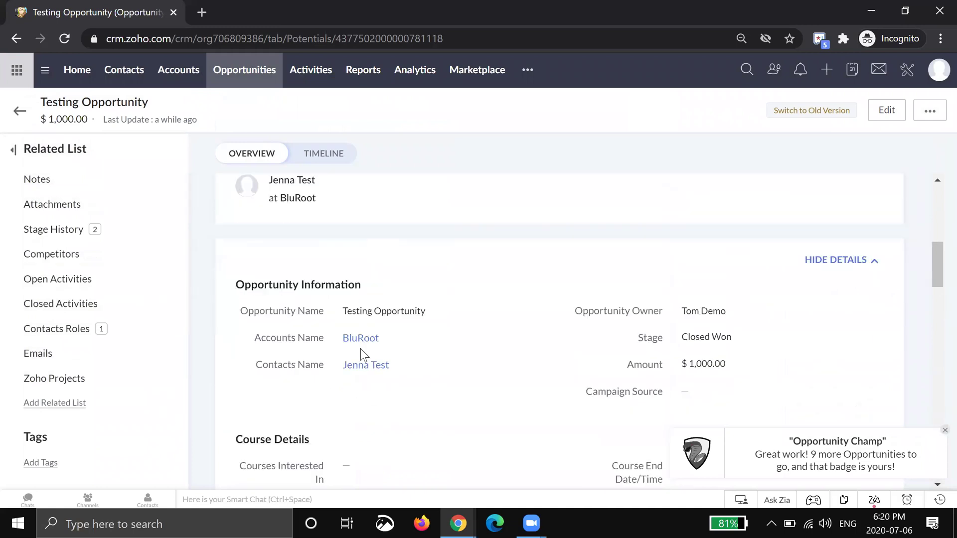
Open the linked contact, then its BluRoot account to confirm Account Status is Customer.
left_click(364, 359)
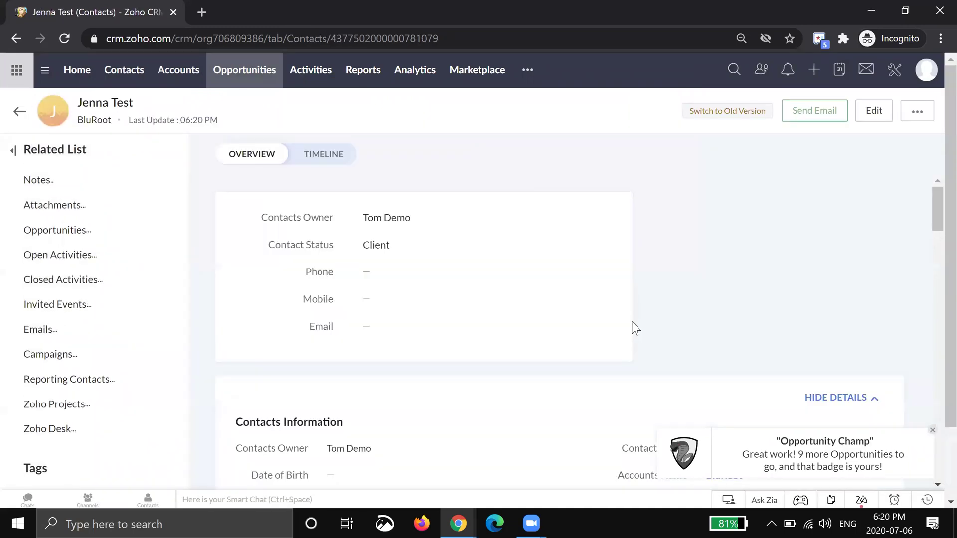
scroll(685, 301, "down", 3)
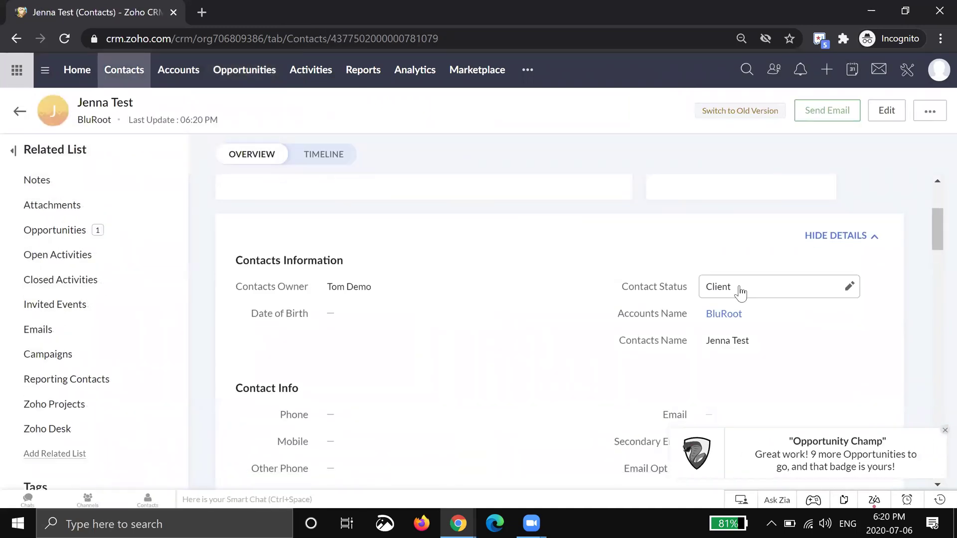
left_click(724, 316)
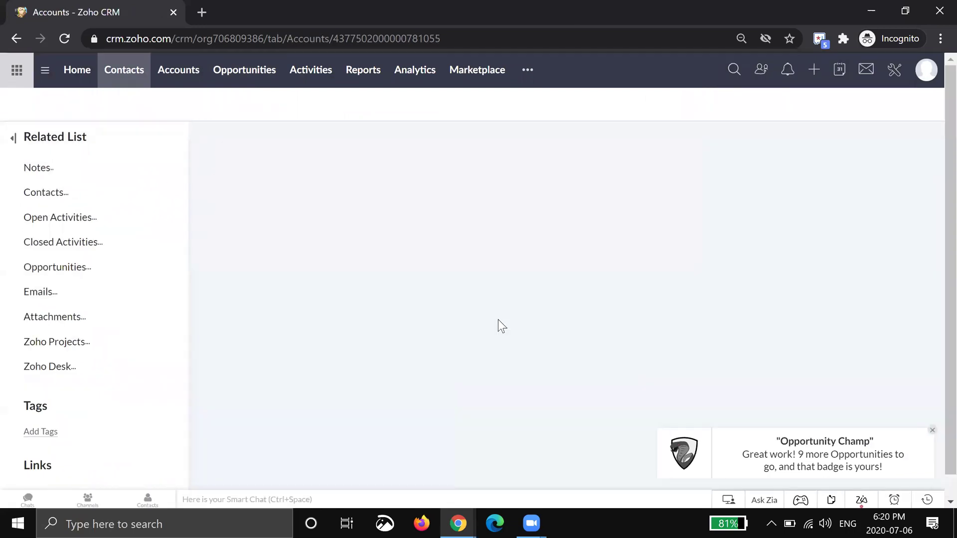
scroll(688, 346, "down", 1)
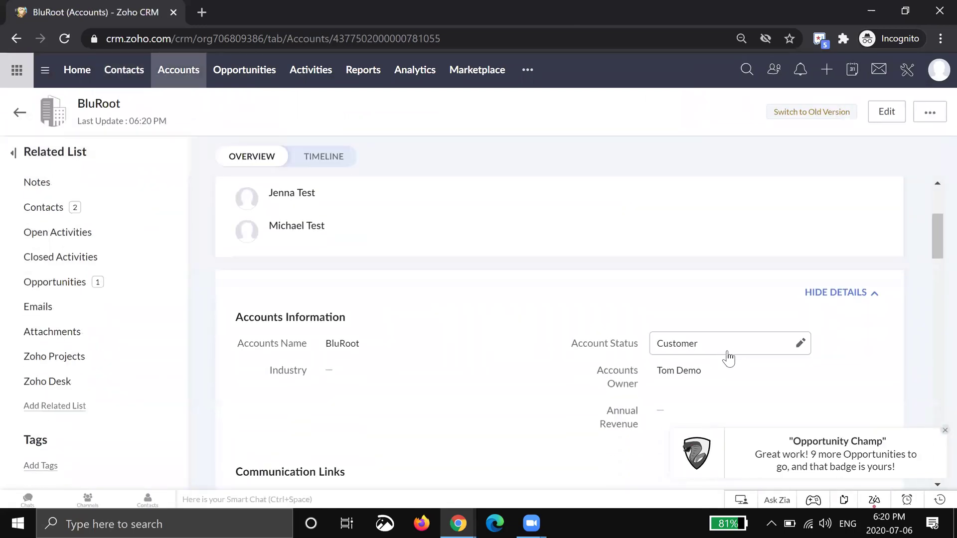